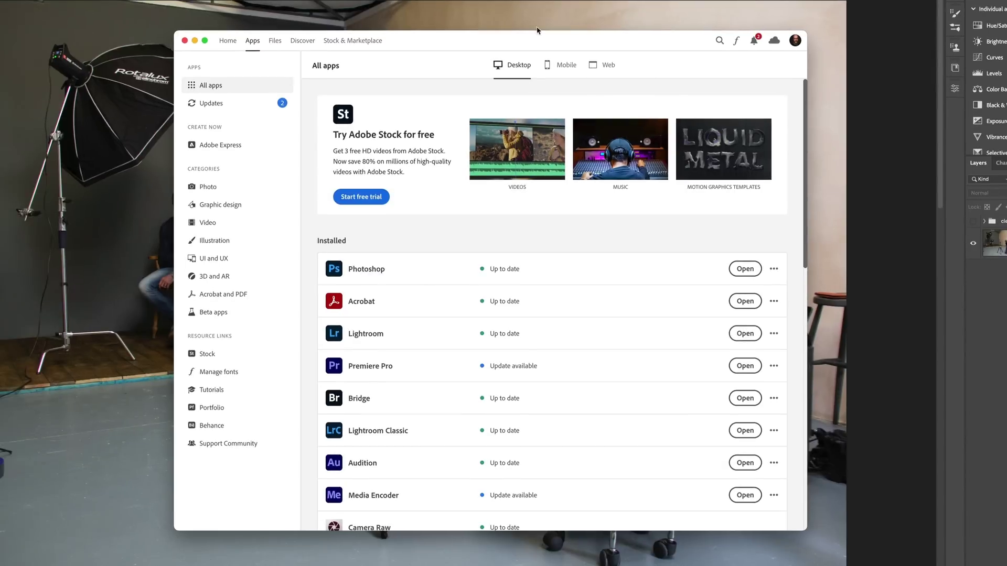
# Step: List the available beta apps in Creative Cloud, close its window and pick the Remove tool in Photoshop (Beta)
pyautogui.click(245, 315)
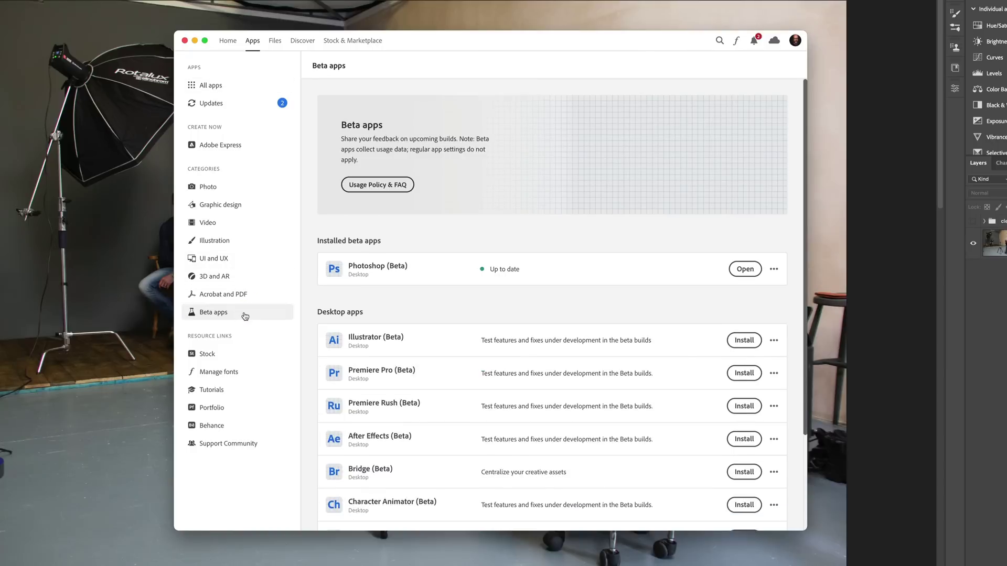
pyautogui.click(185, 42)
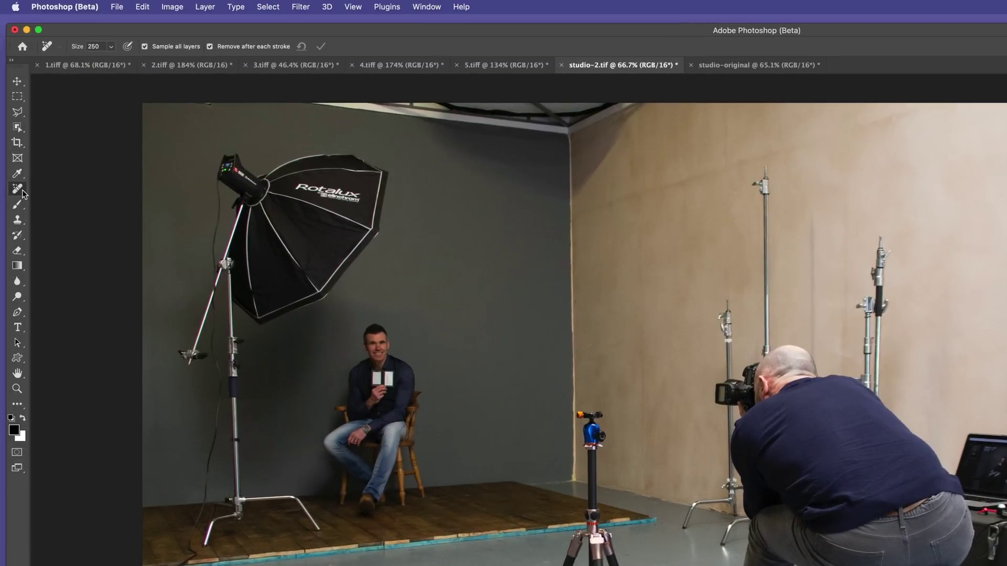
pyautogui.click(23, 193)
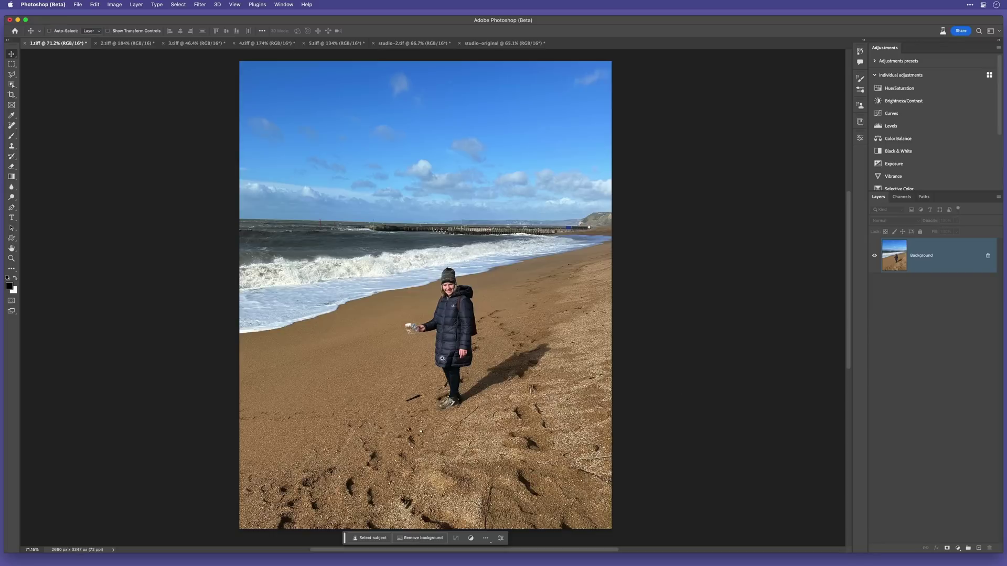
# Step: Try to paint out the woman and her shadow in the 1.tiff beach photo with the Spot Healing Brush, and undo the result
pyautogui.moveTo(441, 323); pyautogui.dragTo(463, 321)
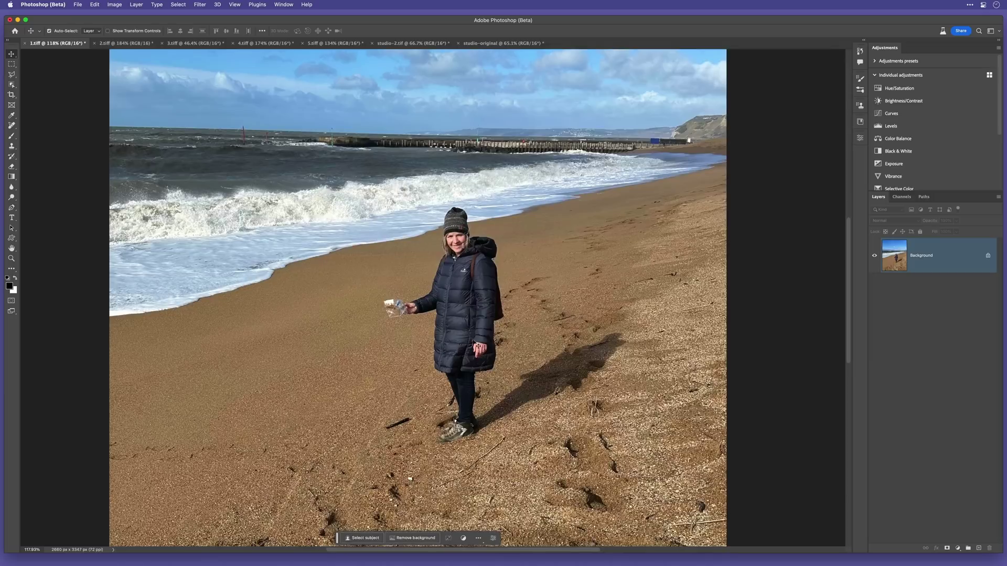
pyautogui.click(12, 126)
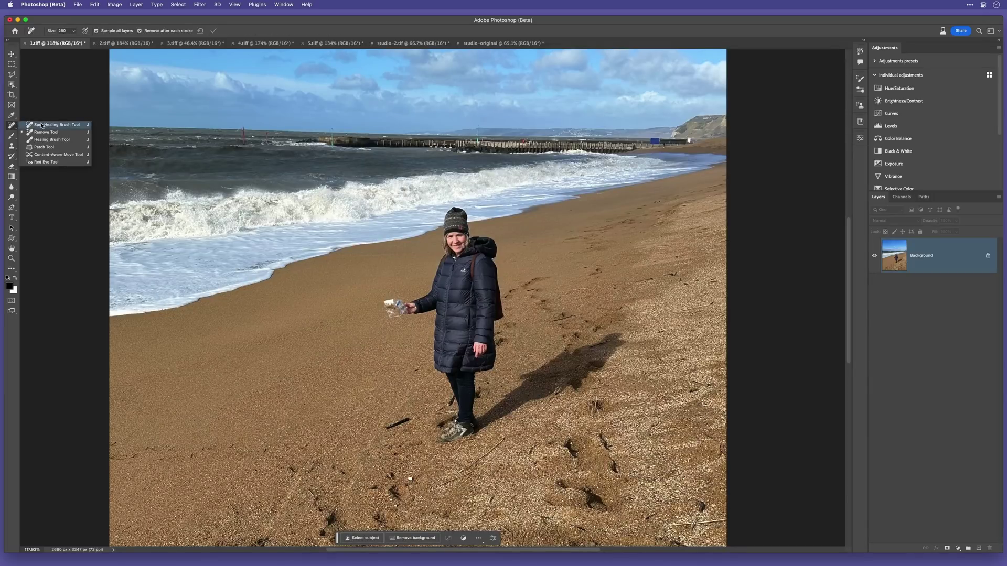
pyautogui.click(42, 125)
pyautogui.press('[')
pyautogui.moveTo(451, 215)
pyautogui.mouseDown()
pyautogui.moveTo(498, 357)
pyautogui.moveTo(435, 304)
pyautogui.moveTo(440, 398)
pyautogui.moveTo(616, 336)
pyautogui.mouseUp()
pyautogui.moveTo(541, 384)
pyautogui.mouseDown()
pyautogui.moveTo(497, 405)
pyautogui.moveTo(548, 397)
pyautogui.moveTo(504, 397)
pyautogui.mouseUp()
pyautogui.press('super+z')
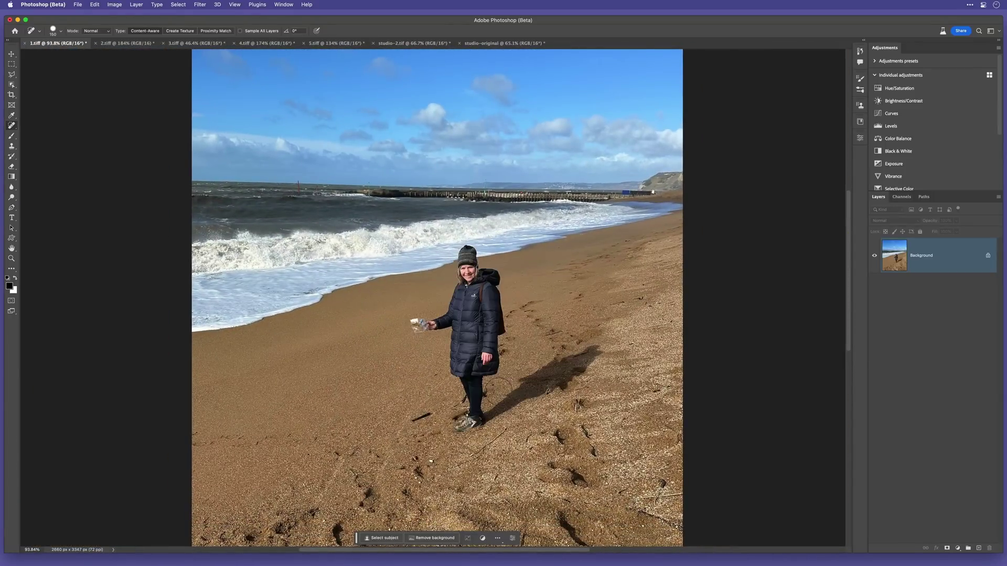
# Step: Outline the woman and her shadow on the beach with the freehand Lasso tool
pyautogui.press('l')
pyautogui.scroll(2, 495, 348)
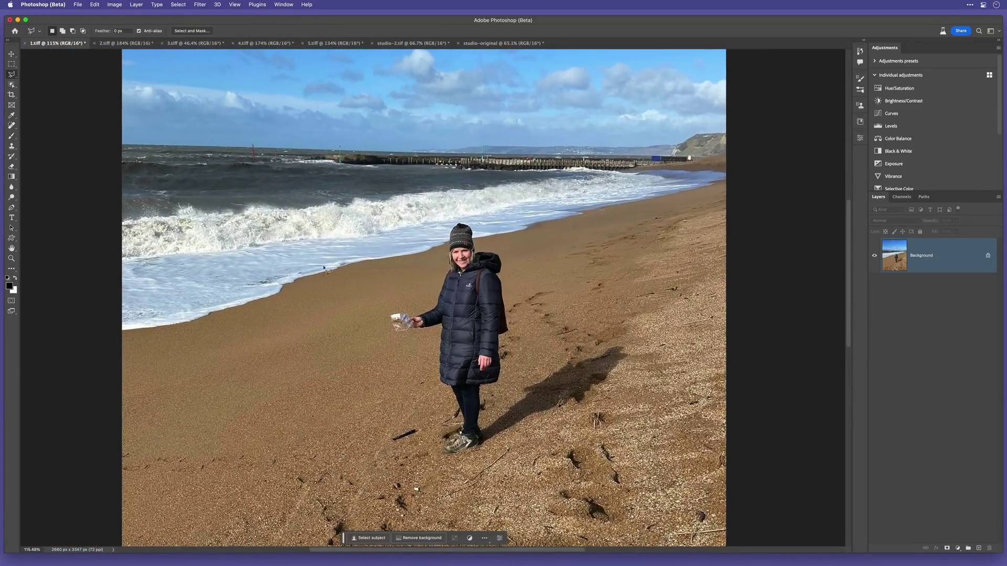
pyautogui.rightClick(12, 74)
pyautogui.click(44, 73)
pyautogui.moveTo(474, 224); pyautogui.dragTo(508, 258)
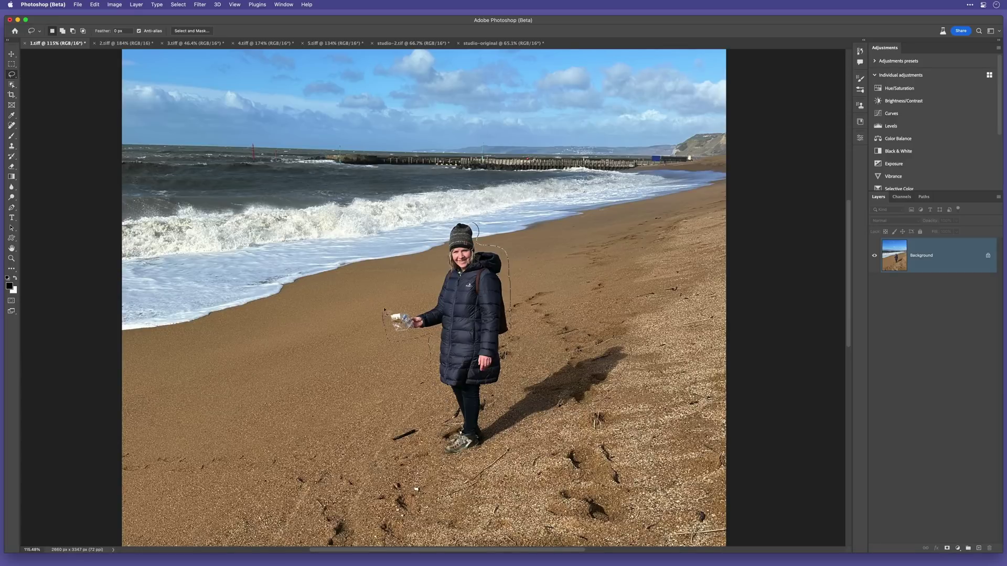
pyautogui.moveTo(448, 224); pyautogui.dragTo(448, 224)
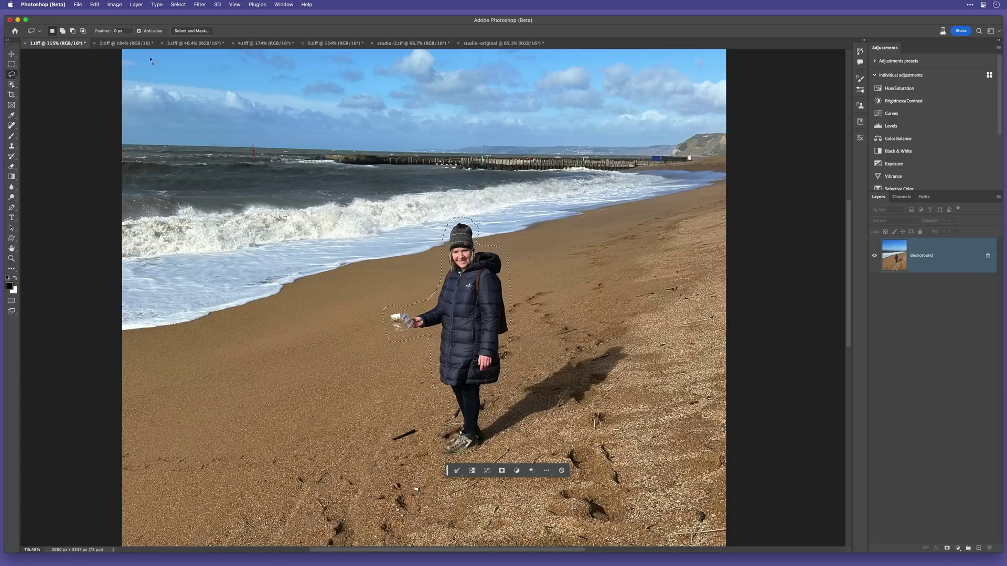
# Step: Preview a Content-Aware Fill of the selected woman and shadow, and inspect the filled sand at 200%
pyautogui.click(94, 4)
pyautogui.click(112, 139)
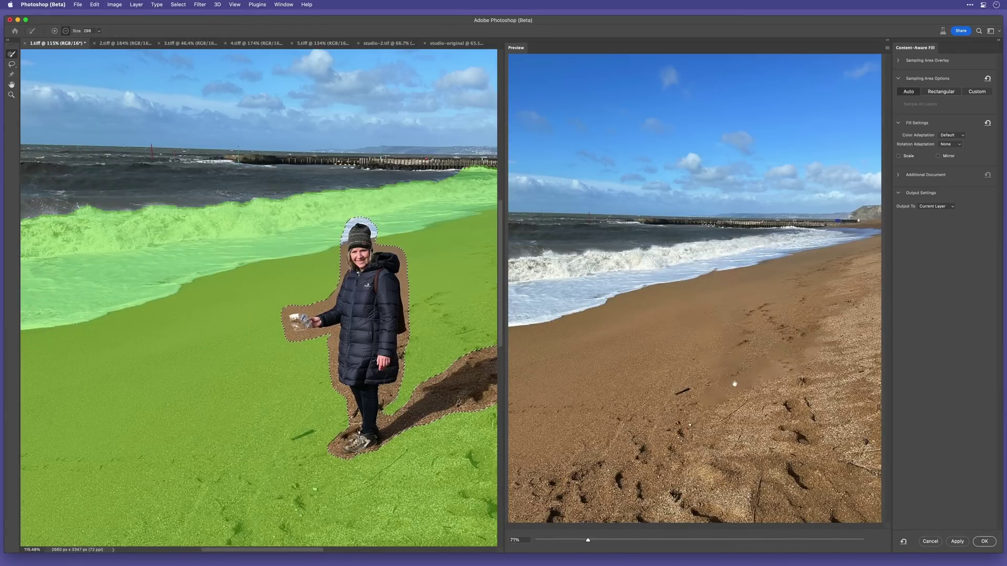
pyautogui.click(759, 375)
pyautogui.click(760, 375)
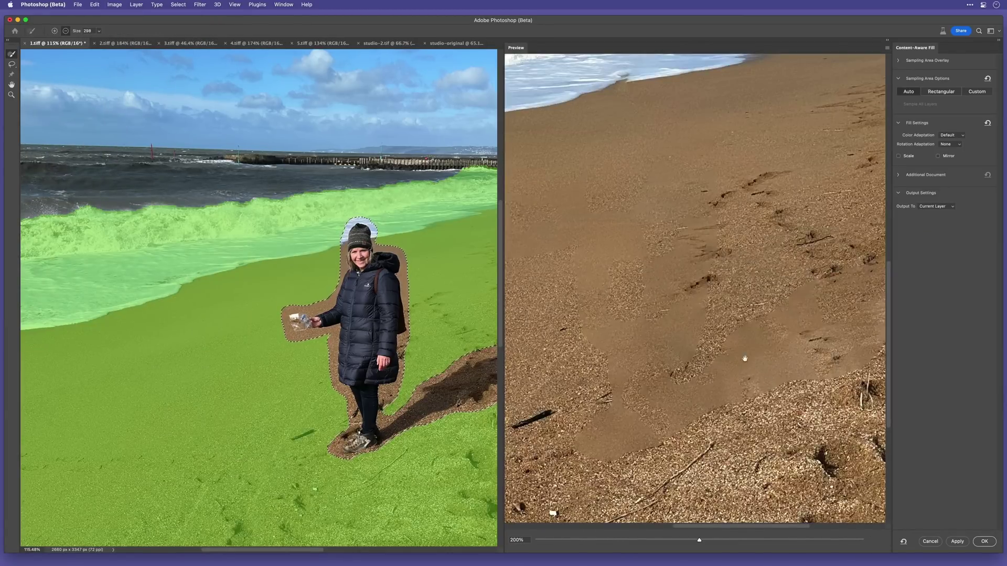
pyautogui.moveTo(746, 357); pyautogui.dragTo(651, 321)
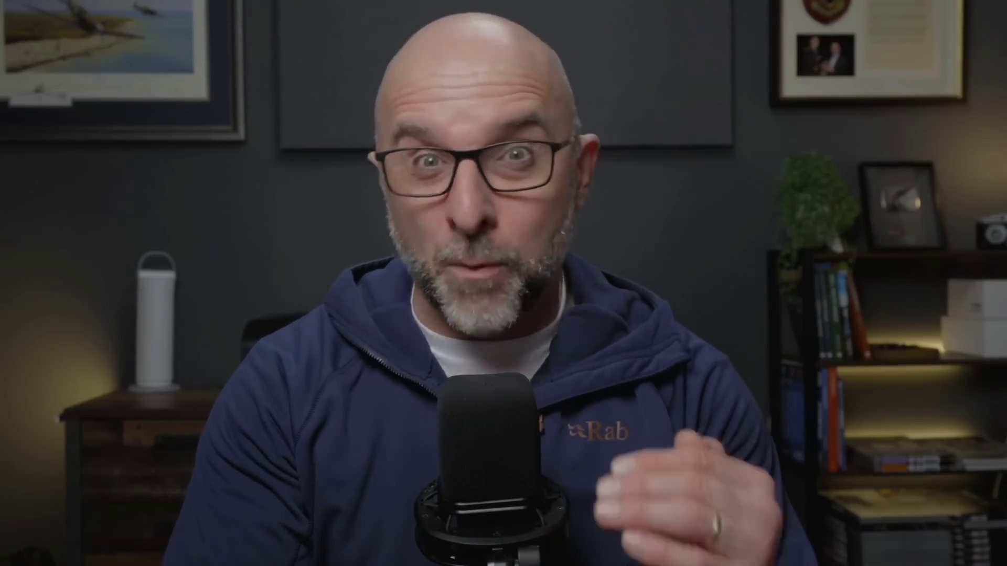
# Step: Paint over the woman in the 1.tiff beach photo with the Remove tool to erase her
pyautogui.click(11, 126)
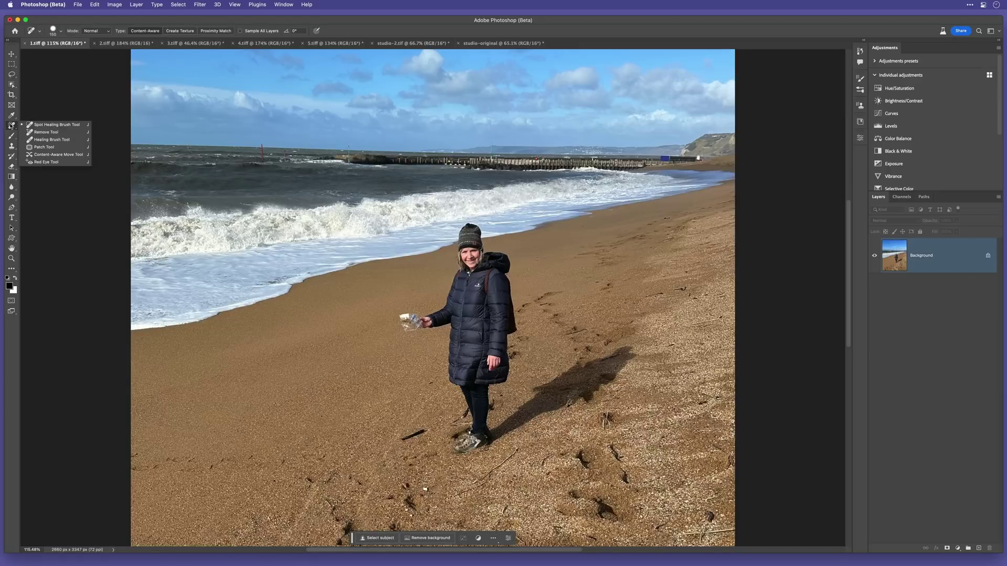
pyautogui.click(46, 132)
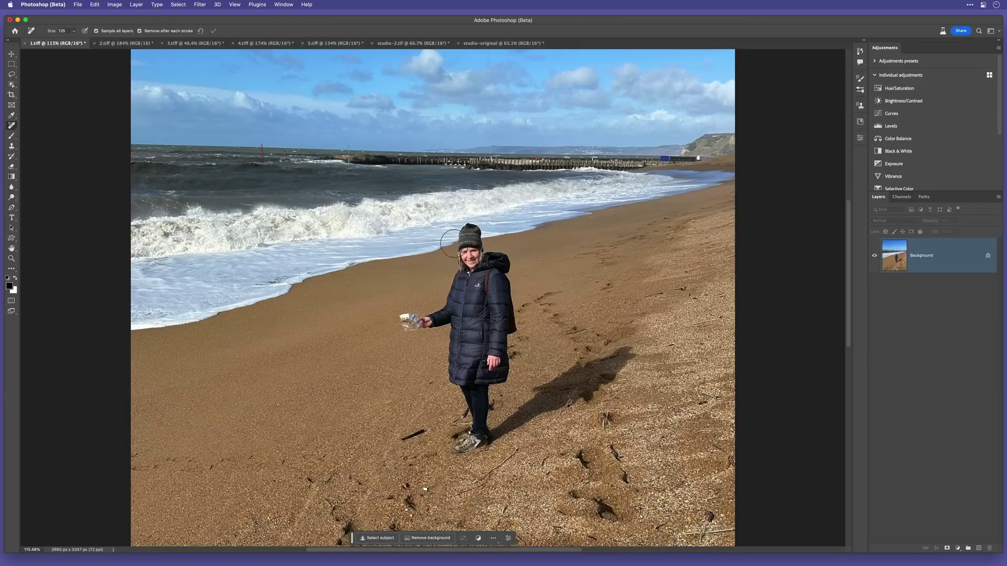
pyautogui.moveTo(469, 233)
pyautogui.mouseDown()
pyautogui.moveTo(510, 321)
pyautogui.moveTo(479, 395)
pyautogui.moveTo(518, 415)
pyautogui.moveTo(606, 361)
pyautogui.moveTo(600, 383)
pyautogui.moveTo(470, 442)
pyautogui.moveTo(459, 320)
pyautogui.moveTo(462, 284)
pyautogui.moveTo(477, 270)
pyautogui.moveTo(492, 340)
pyautogui.moveTo(463, 326)
pyautogui.moveTo(474, 403)
pyautogui.moveTo(459, 445)
pyautogui.mouseUp()
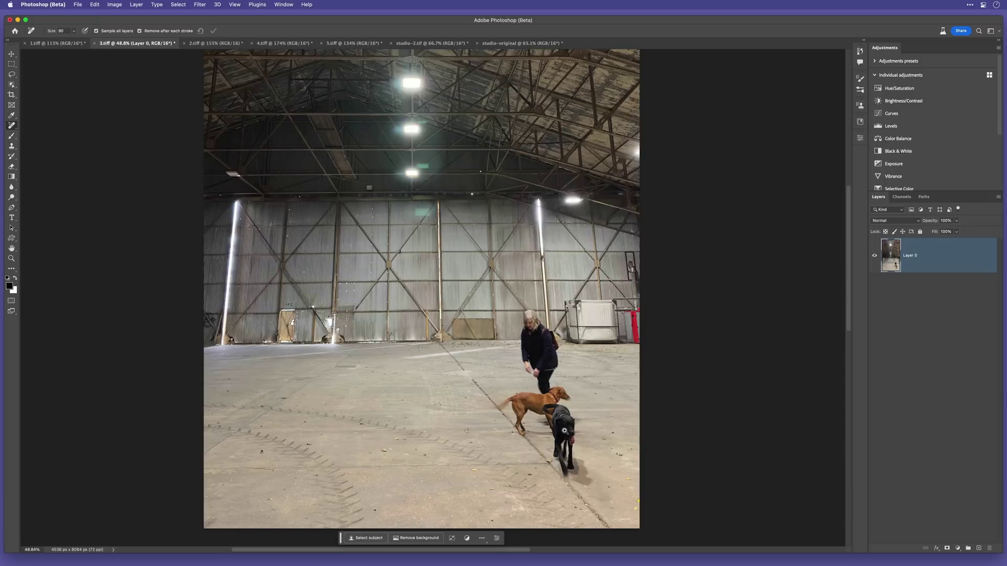
# Step: Erase the woman and the two dogs from the 3.tiff hangar photo with the Remove tool
pyautogui.scroll(3, 539, 357)
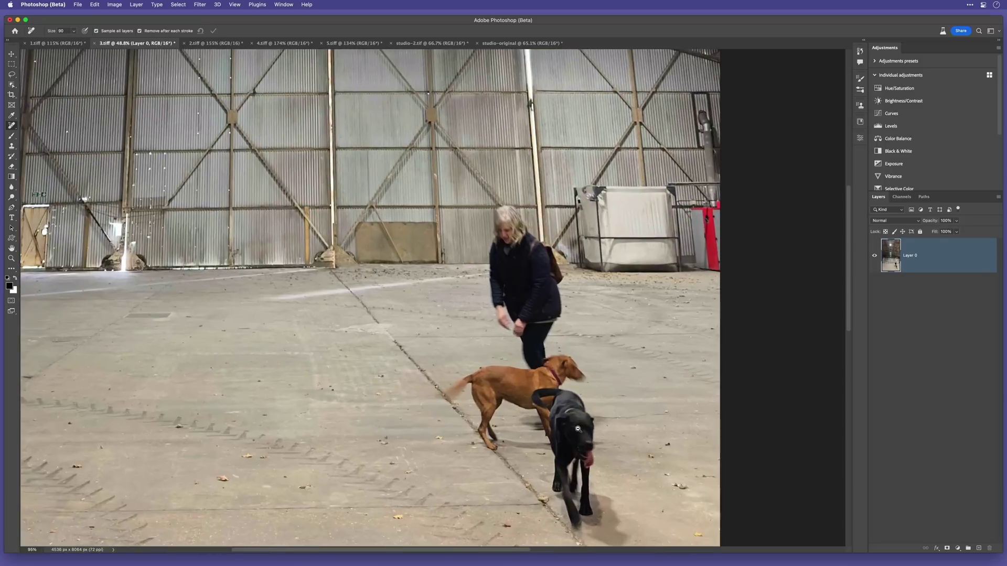
pyautogui.scroll(-1, 540, 358)
pyautogui.moveTo(470, 317)
pyautogui.mouseDown()
pyautogui.moveTo(490, 386)
pyautogui.moveTo(544, 391)
pyautogui.moveTo(611, 470)
pyautogui.moveTo(565, 305)
pyautogui.moveTo(497, 326)
pyautogui.moveTo(539, 190)
pyautogui.moveTo(499, 261)
pyautogui.moveTo(506, 160)
pyautogui.mouseUp()
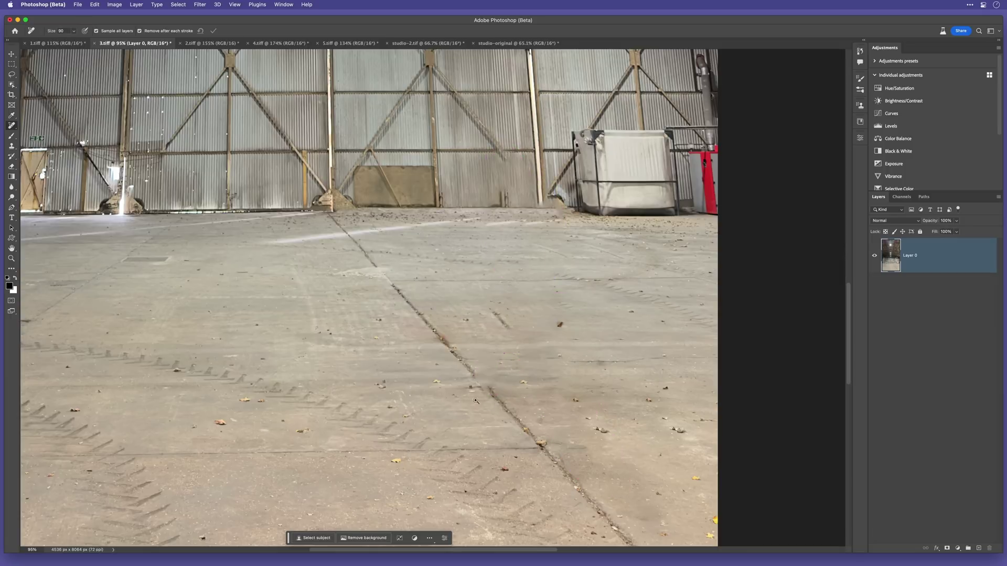
# Step: Repair the gap in the diagonal floor crack of the hangar with a smaller Remove tool brush
pyautogui.scroll(5, 475, 401)
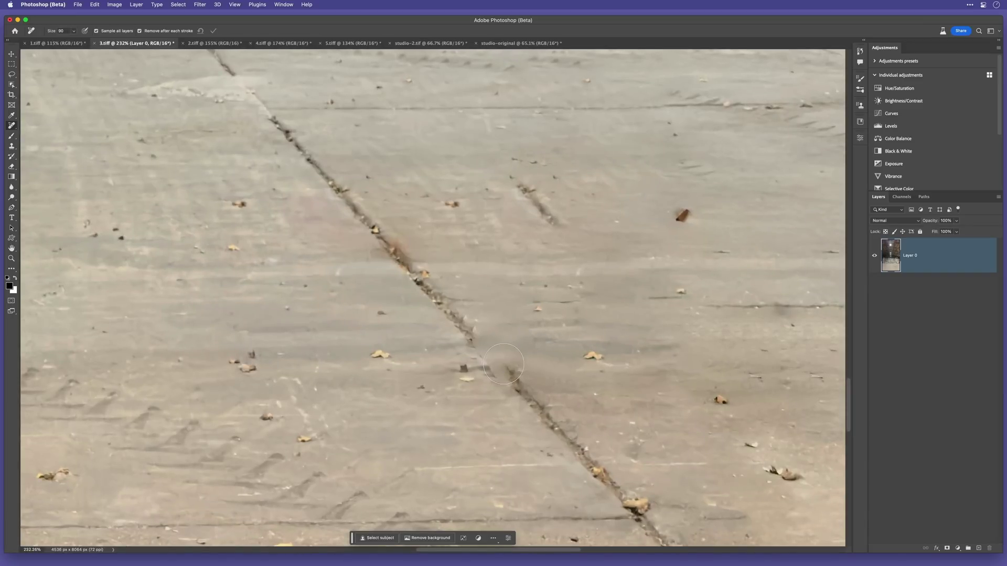
pyautogui.press('[')
pyautogui.press('[')
pyautogui.moveTo(473, 330); pyautogui.dragTo(516, 384)
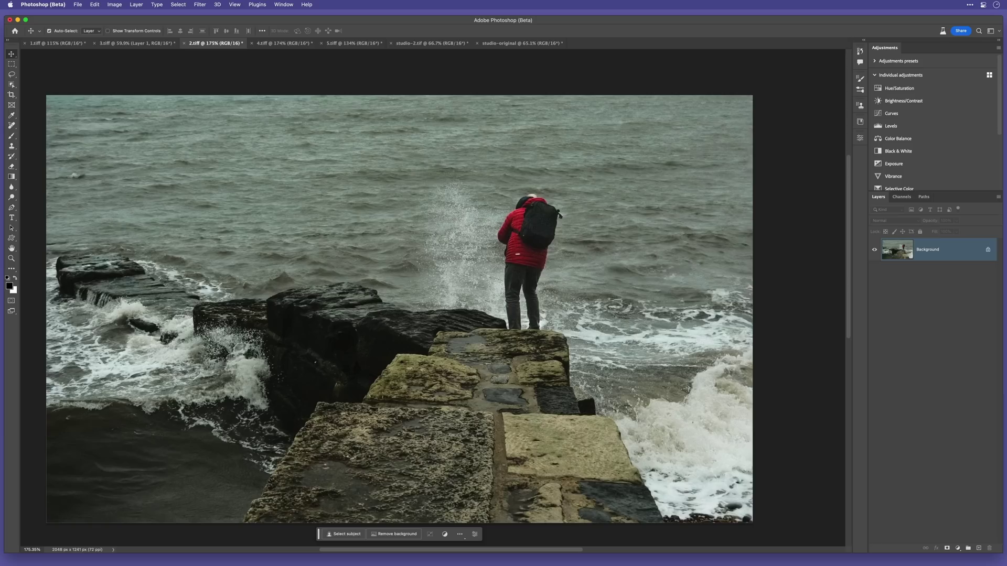
# Step: Erase the person in the red jacket from 2.tiff with the Remove tool on a new layer named remove, and compare with the original
pyautogui.press('j')
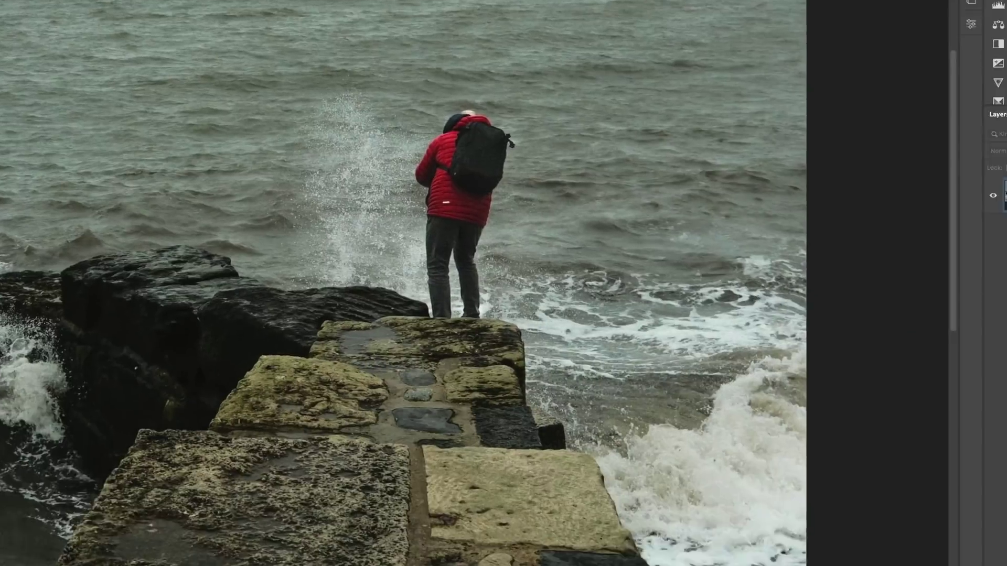
pyautogui.click(966, 550)
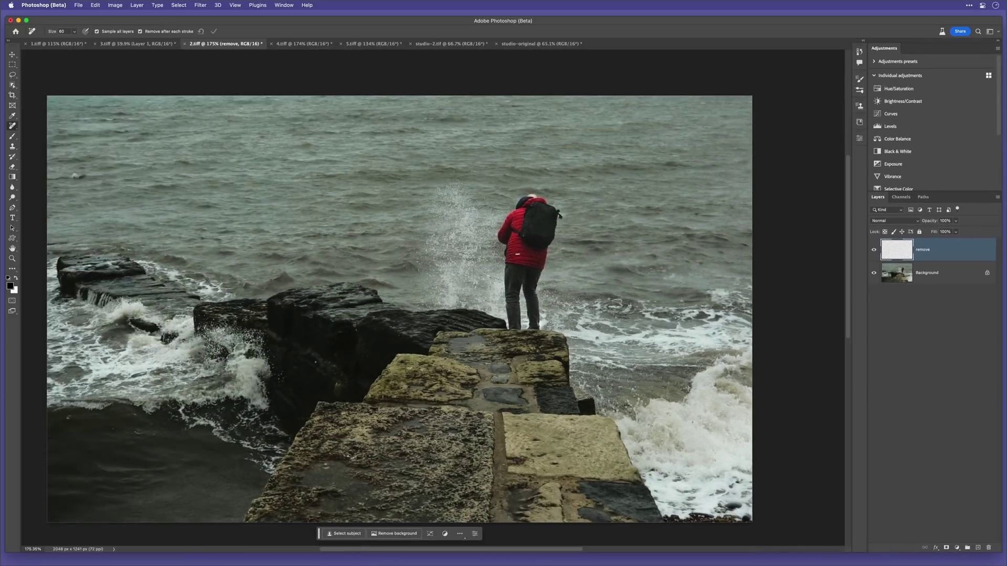
pyautogui.moveTo(522, 200)
pyautogui.mouseDown()
pyautogui.moveTo(548, 209)
pyautogui.moveTo(532, 312)
pyautogui.moveTo(502, 263)
pyautogui.moveTo(529, 242)
pyautogui.mouseUp()
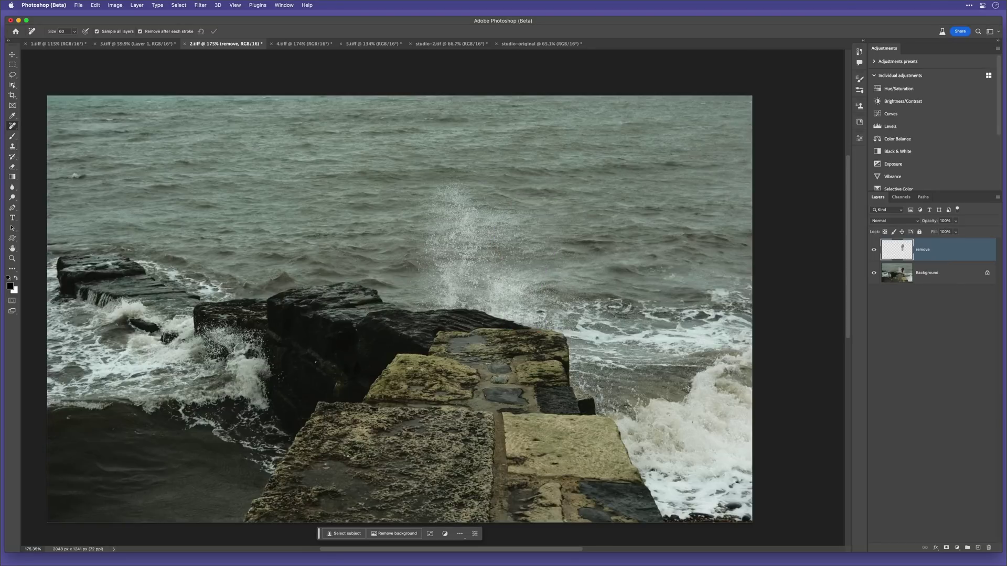
pyautogui.click(874, 251)
pyautogui.click(873, 250)
# Step: Clean up the edge of the dark rock where the person stood with a size 15 Remove tool stroke
pyautogui.scroll(10, 520, 258)
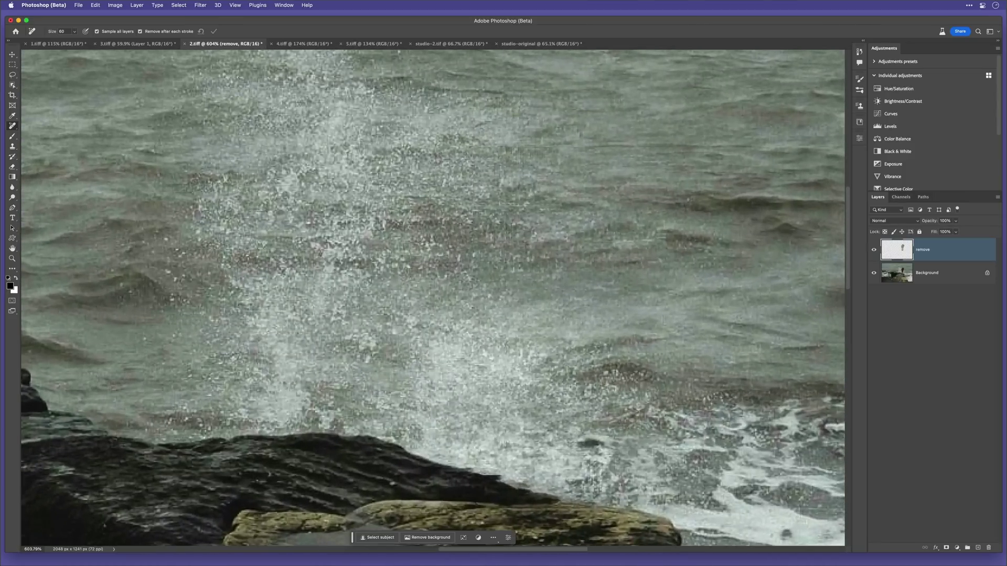
pyautogui.scroll(-3, 503, 320)
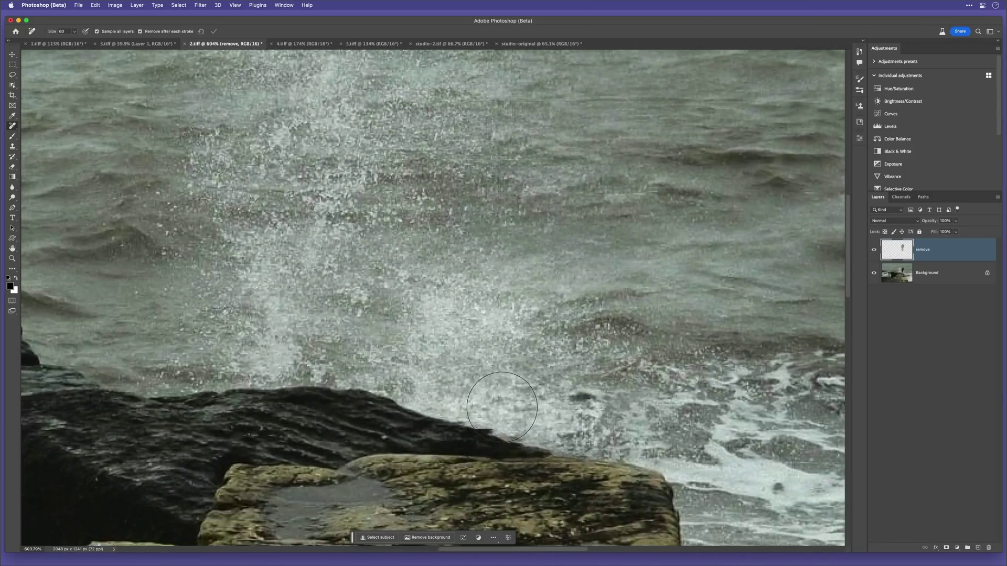
pyautogui.press('[')
pyautogui.press('[')
pyautogui.press('[')
pyautogui.moveTo(450, 420); pyautogui.dragTo(564, 451)
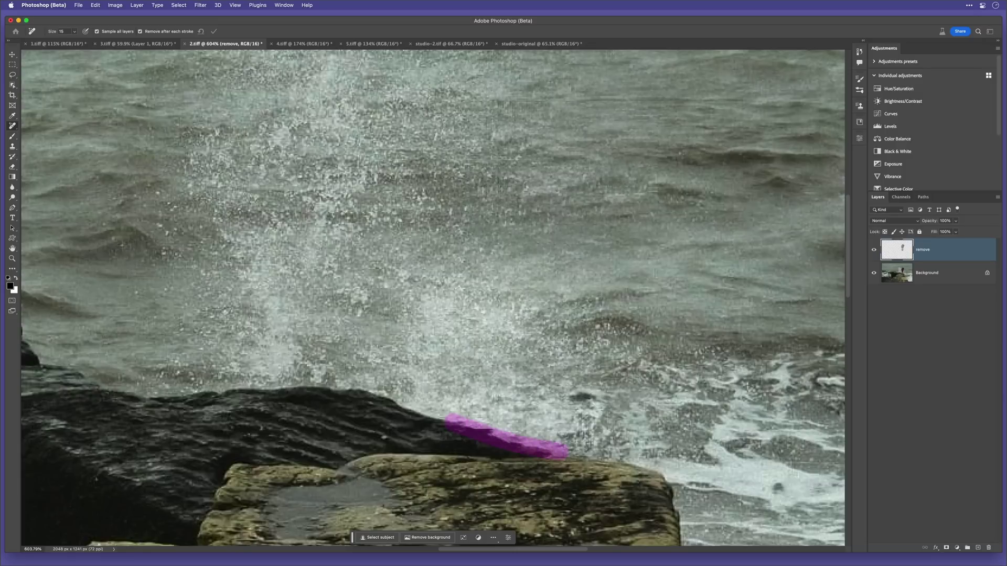
pyautogui.scroll(-10, 499, 351)
pyautogui.scroll(-2, 498, 351)
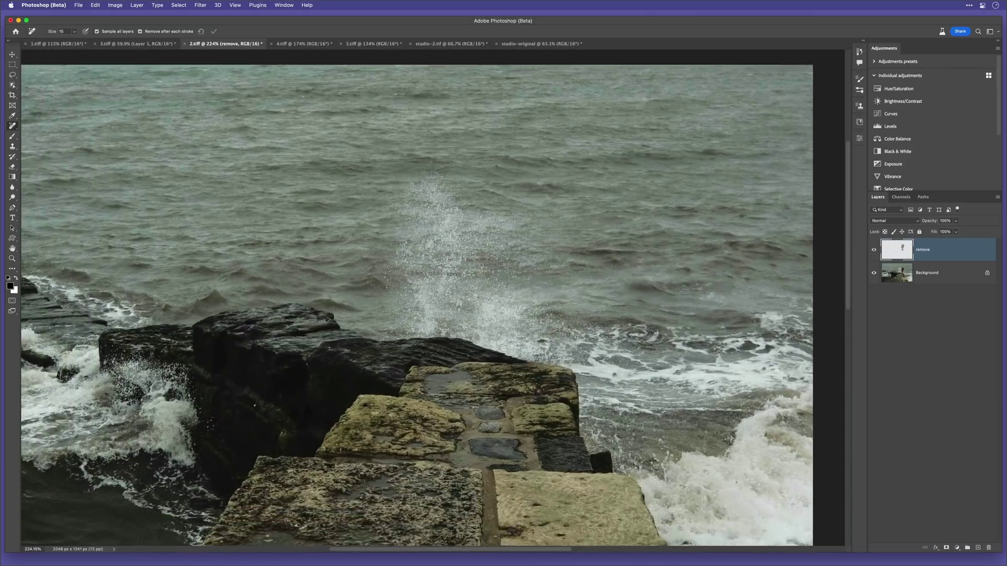
pyautogui.scroll(-2, 498, 351)
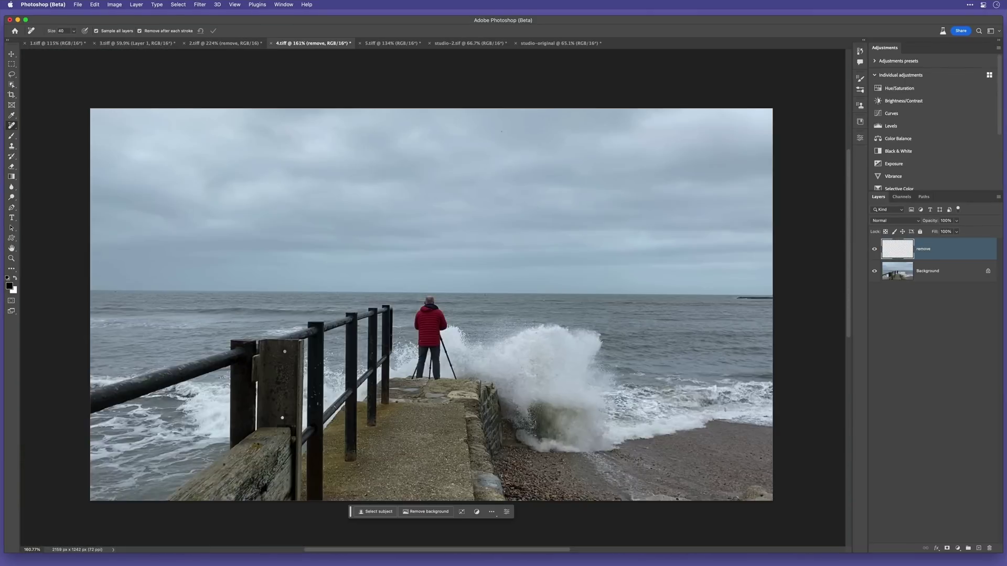
# Step: Erase the photographer and tripod from the pier in 4.tiff with a size 40 Remove brush, and compare before and after
pyautogui.scroll(5, 419, 314)
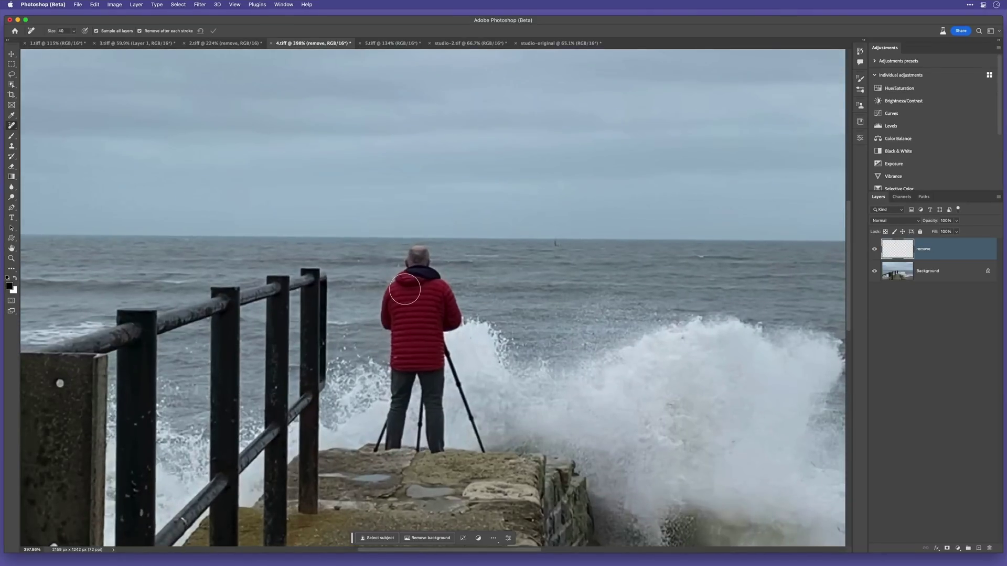
pyautogui.moveTo(417, 251)
pyautogui.mouseDown()
pyautogui.moveTo(450, 319)
pyautogui.moveTo(465, 401)
pyautogui.moveTo(447, 358)
pyautogui.moveTo(438, 434)
pyautogui.moveTo(430, 435)
pyautogui.moveTo(415, 354)
pyautogui.moveTo(384, 441)
pyautogui.moveTo(423, 298)
pyautogui.moveTo(402, 285)
pyautogui.moveTo(407, 338)
pyautogui.mouseUp()
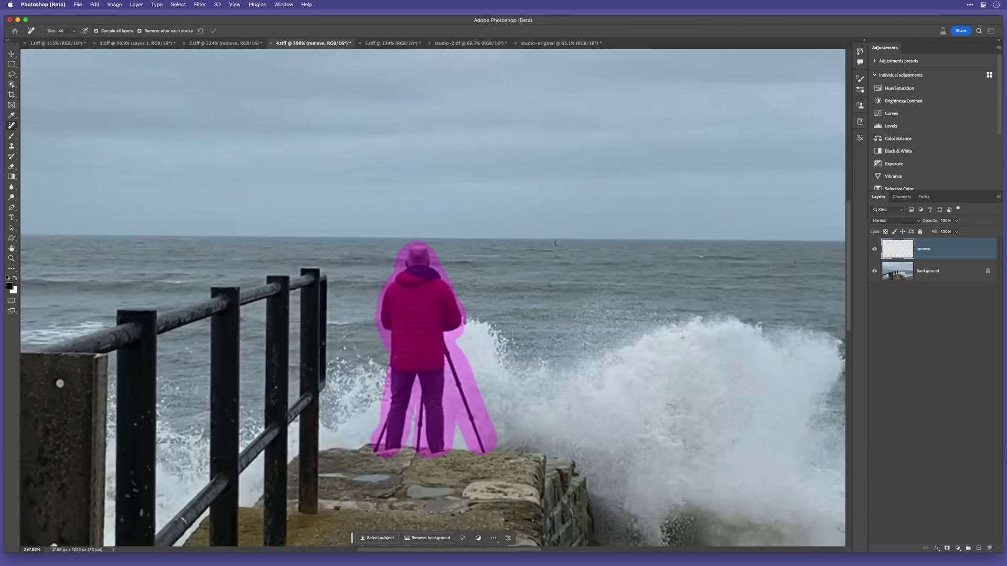
pyautogui.scroll(-5, 415, 327)
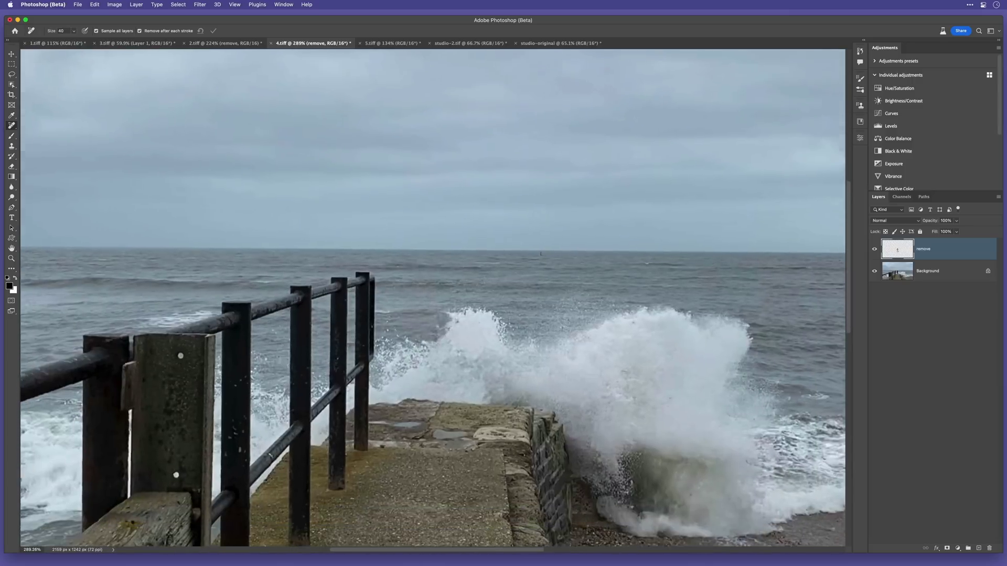
pyautogui.press('super+comma')
pyautogui.press('super+comma')
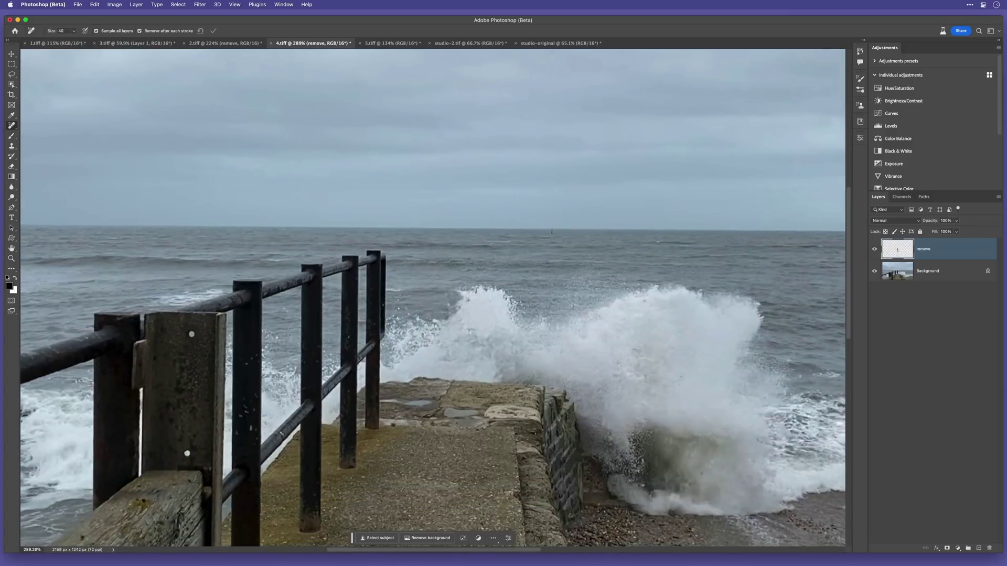
pyautogui.press('super+comma')
pyautogui.press('super+comma')
# Step: Switch to the 5.tiff beach image and add a new layer named remove
pyautogui.hotkey('ctrl', 'Tab')
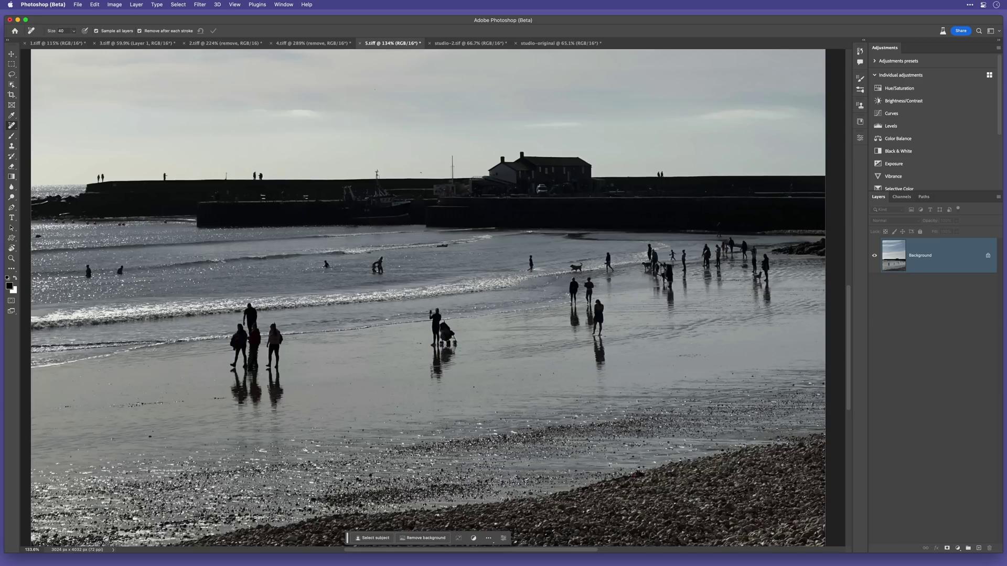
pyautogui.hotkey('ctrl', 'shift', 'alt', 'n')
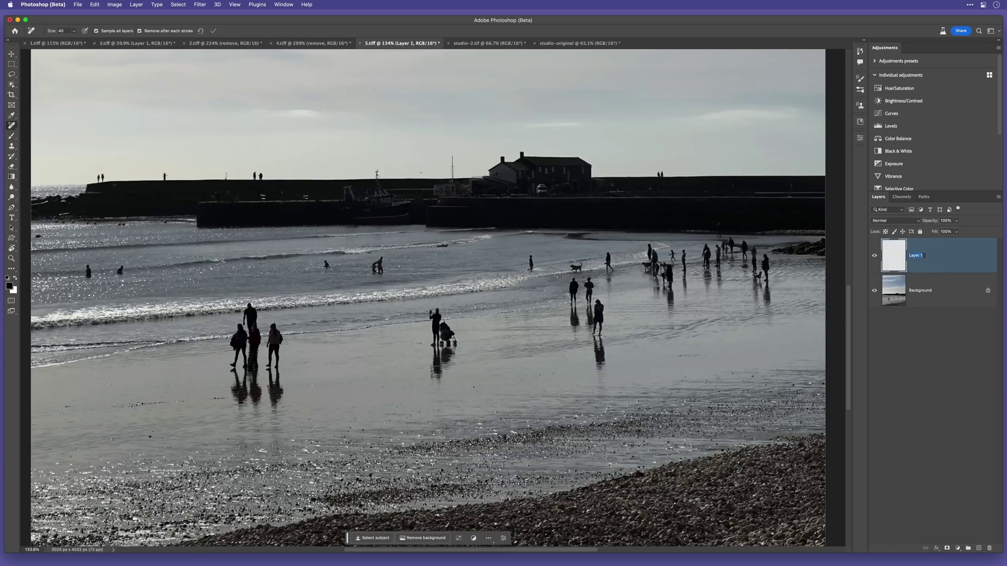
pyautogui.write('remove')
pyautogui.press('Return')
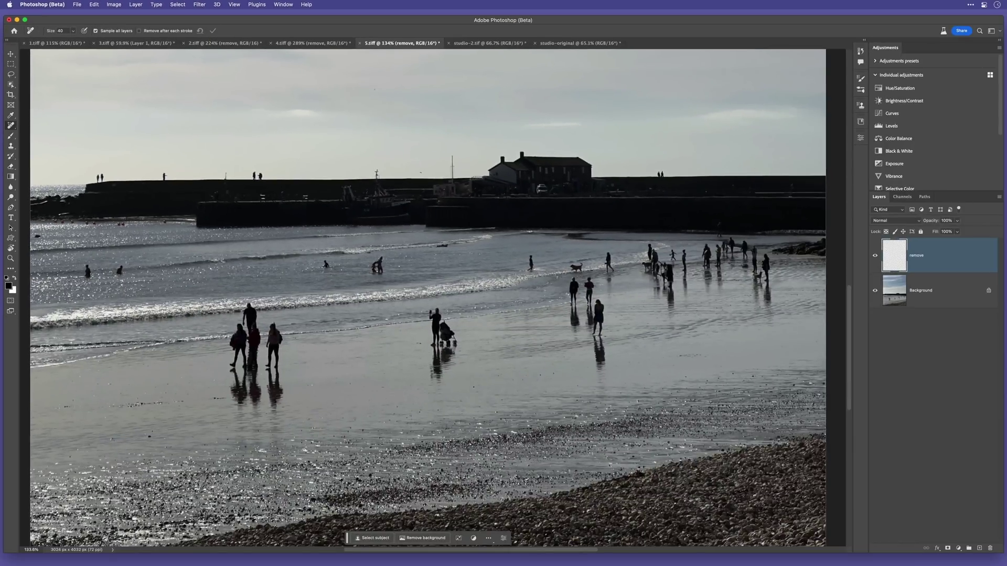
# Step: Erase the people and dogs on the beach and in the shallows, including their reflections, with a size 40 Remove brush
pyautogui.moveTo(766, 255); pyautogui.dragTo(767, 303)
pyautogui.moveTo(756, 277)
pyautogui.mouseDown()
pyautogui.moveTo(719, 244)
pyautogui.moveTo(708, 292)
pyautogui.mouseUp()
pyautogui.moveTo(683, 250)
pyautogui.mouseDown()
pyautogui.moveTo(687, 297)
pyautogui.moveTo(672, 313)
pyautogui.mouseUp()
pyautogui.moveTo(608, 250)
pyautogui.mouseDown()
pyautogui.moveTo(609, 296)
pyautogui.moveTo(577, 335)
pyautogui.mouseUp()
pyautogui.moveTo(599, 304); pyautogui.dragTo(601, 382)
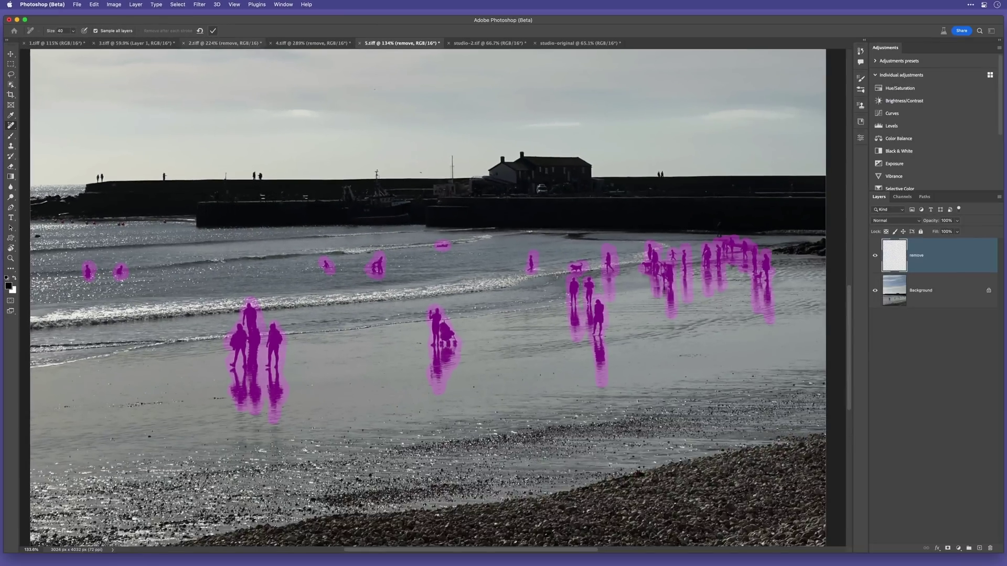
pyautogui.click(213, 31)
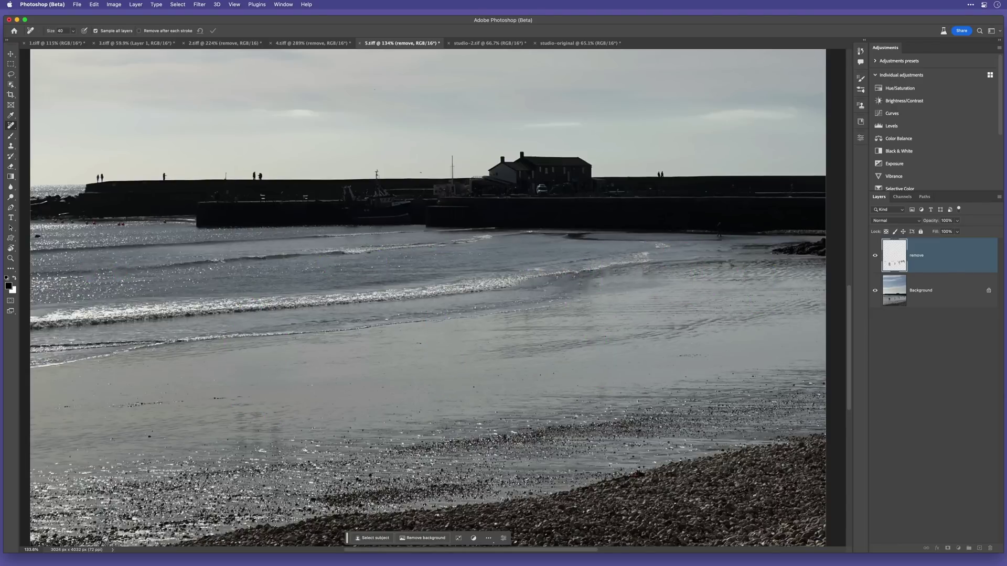
# Step: Retouch the leftover patch in the waves with a size 40 Remove stroke, and compare the remove layer with the original
pyautogui.scroll(5, 220, 272)
pyautogui.hscroll(-4, 220, 273)
pyautogui.hscroll(3, 432, 298)
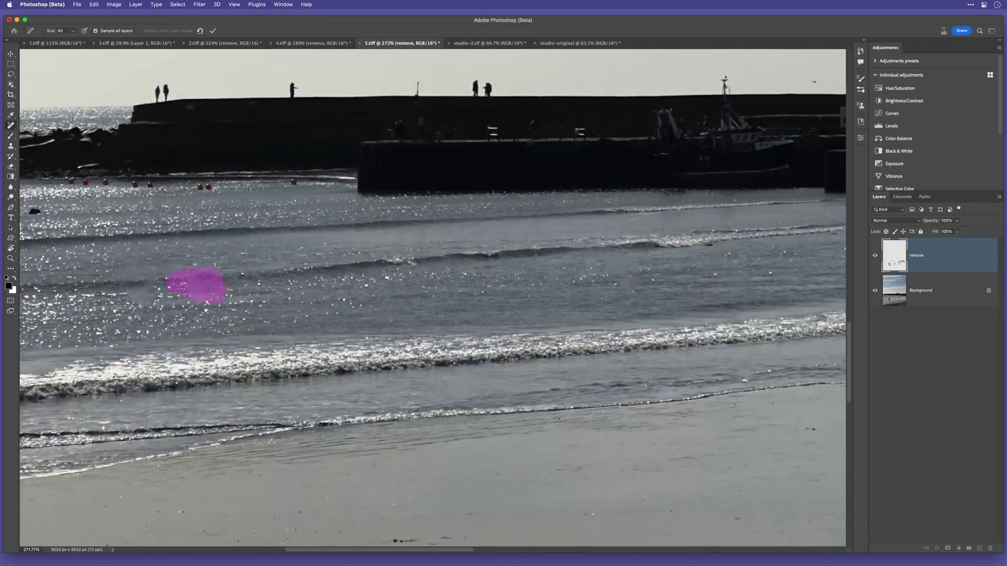
pyautogui.press('Return')
pyautogui.scroll(-5, 530, 310)
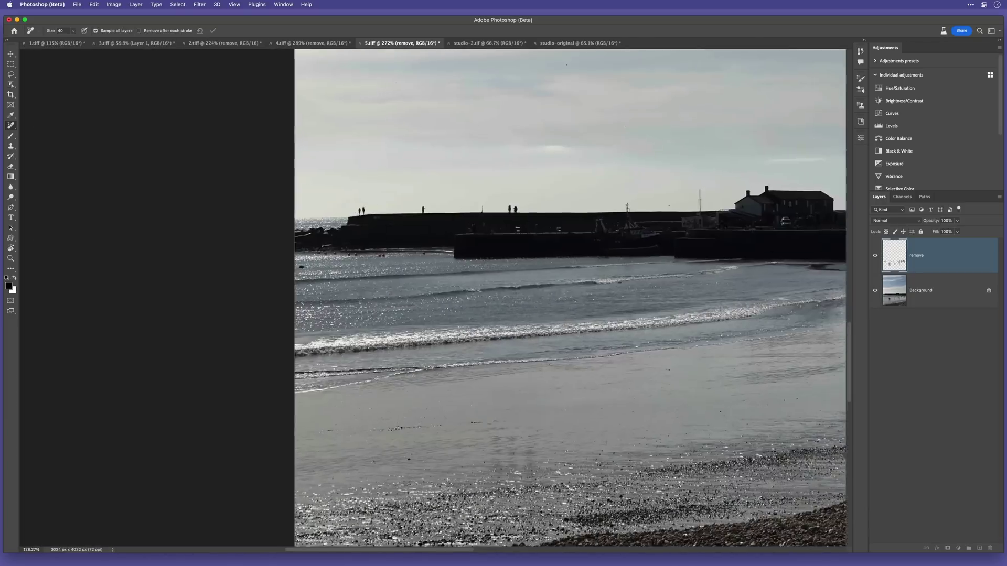
pyautogui.hscroll(4, 529, 309)
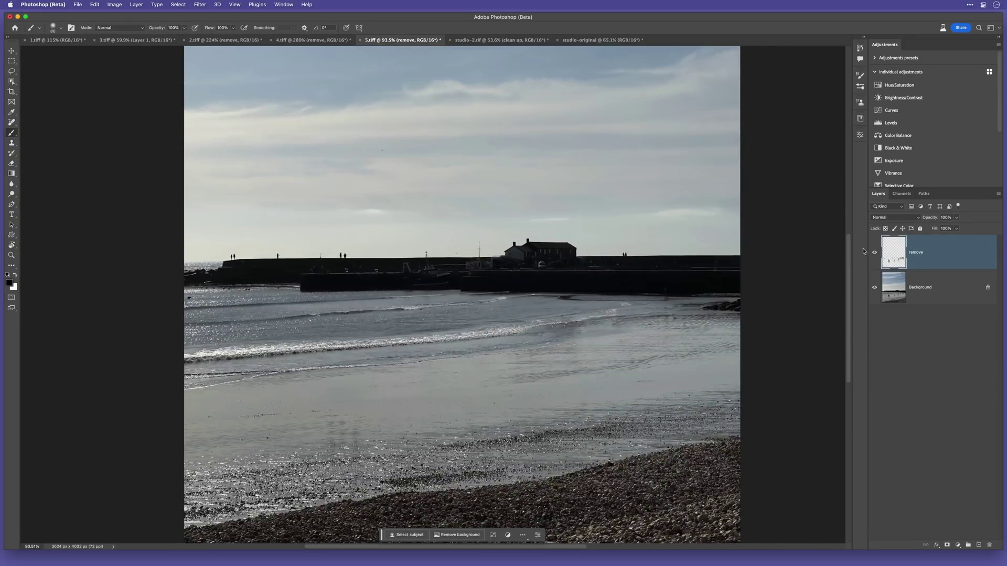
pyautogui.click(874, 255)
pyautogui.click(874, 256)
pyautogui.click(874, 256)
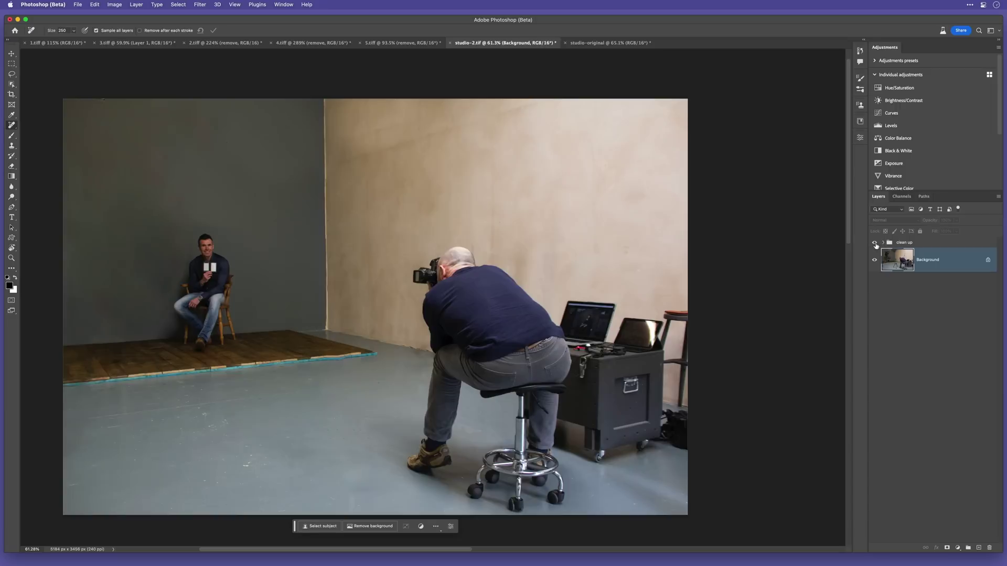
# Step: In studio-2.tif, hide the clean up group, erase the tripod with a size 175 Remove brush, and show the group again
pyautogui.click(874, 243)
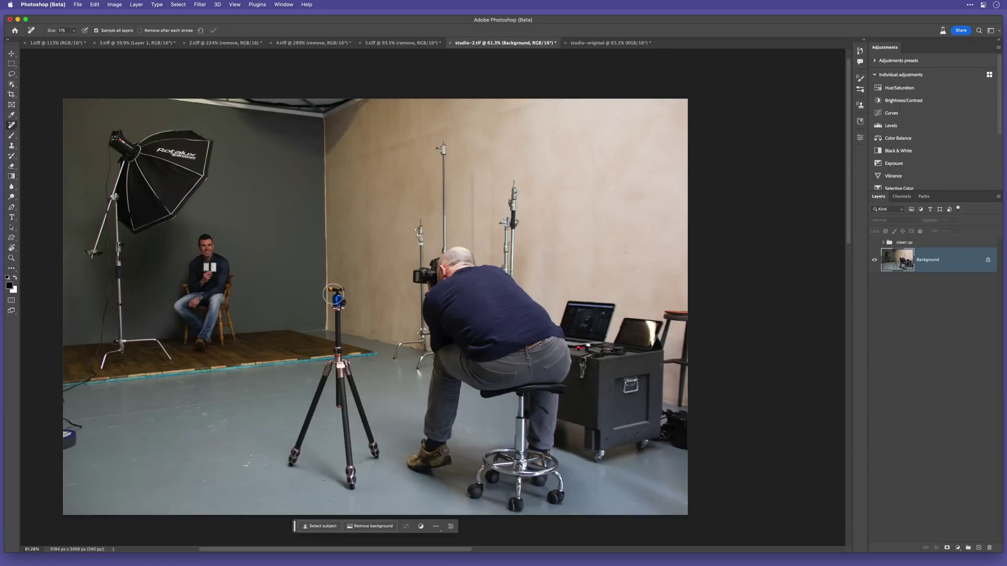
pyautogui.moveTo(333, 294)
pyautogui.mouseDown()
pyautogui.moveTo(322, 395)
pyautogui.moveTo(348, 482)
pyautogui.moveTo(338, 350)
pyautogui.moveTo(371, 453)
pyautogui.moveTo(338, 362)
pyautogui.mouseUp()
pyautogui.click(214, 30)
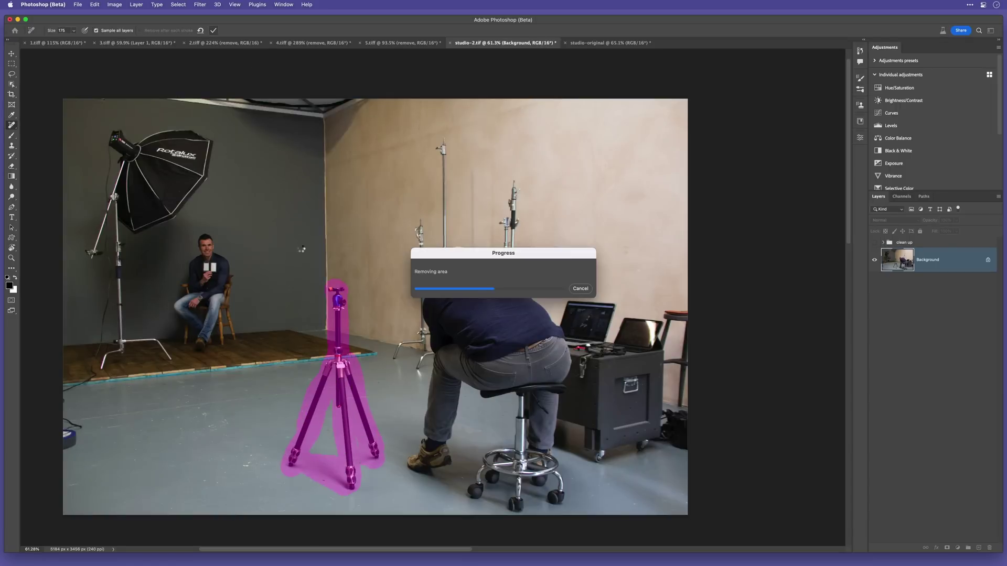
pyautogui.click(874, 243)
pyautogui.moveTo(569, 302)
pyautogui.mouseDown()
pyautogui.moveTo(609, 319)
pyautogui.moveTo(604, 345)
pyautogui.moveTo(730, 364)
pyautogui.mouseUp()
pyautogui.press('Return')
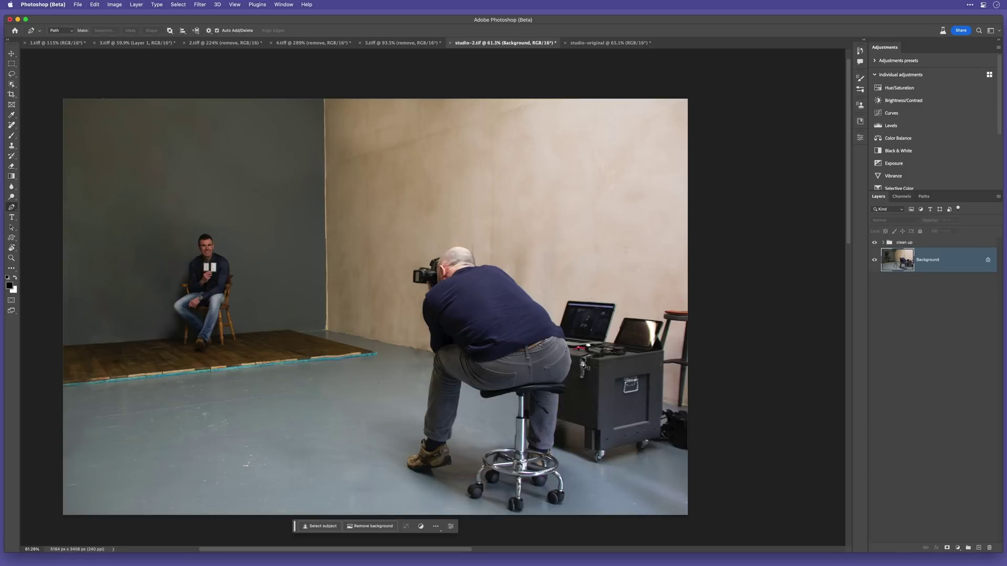
# Step: Trace a Pen path along the photographer and around the laptops, equipment case, stool and bag, and convert it to a selection
pyautogui.scroll(5, 554, 424)
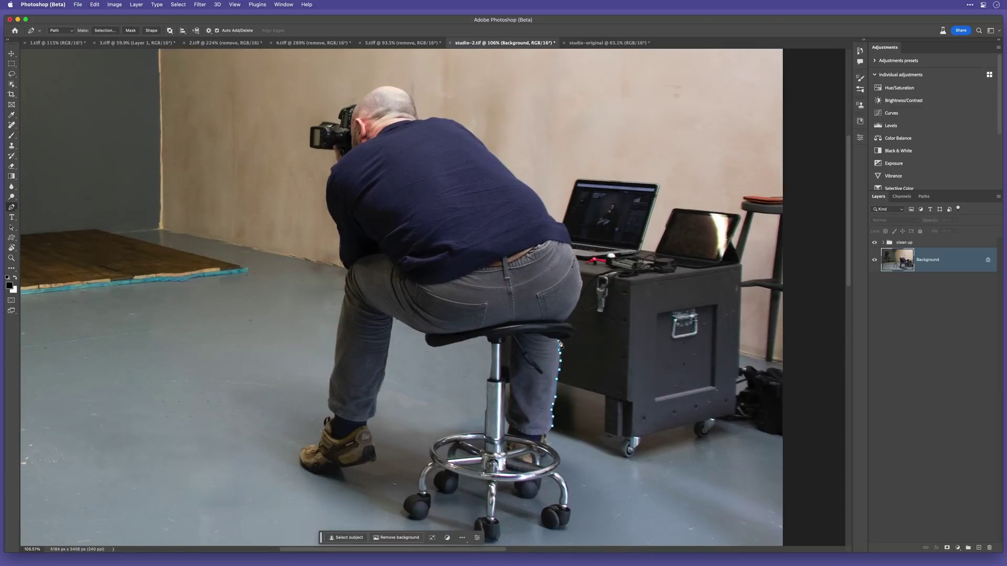
pyautogui.click(581, 282)
pyautogui.click(574, 254)
pyautogui.click(568, 230)
pyautogui.click(557, 180)
pyautogui.click(568, 155)
pyautogui.scroll(-5, 601, 224)
pyautogui.click(658, 175)
pyautogui.click(690, 187)
pyautogui.click(714, 184)
pyautogui.click(737, 200)
pyautogui.click(754, 247)
pyautogui.click(750, 407)
pyautogui.click(726, 452)
pyautogui.click(671, 463)
pyautogui.click(618, 455)
pyautogui.click(607, 432)
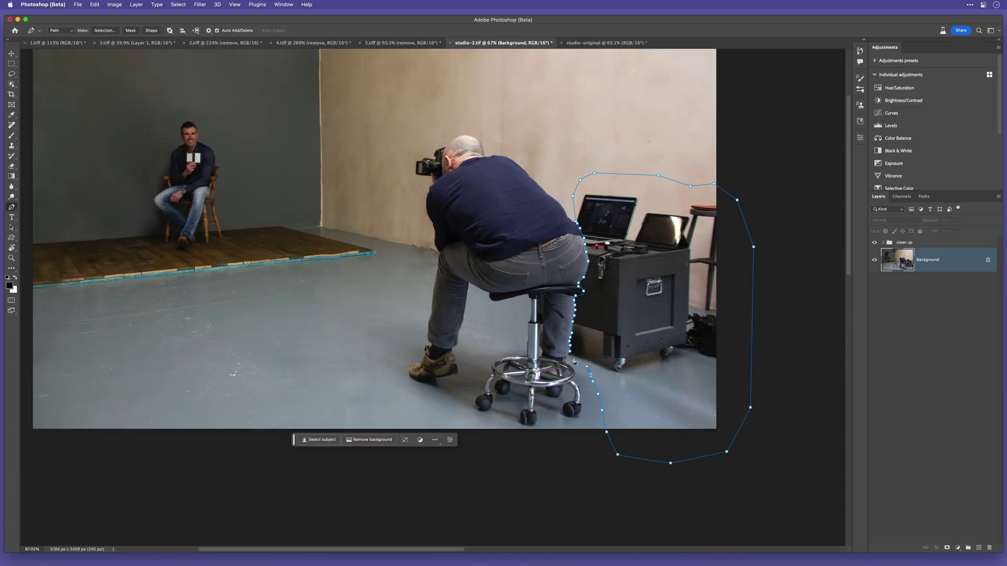
pyautogui.click(570, 344)
pyautogui.press('super+Return')
pyautogui.scroll(3, 570, 344)
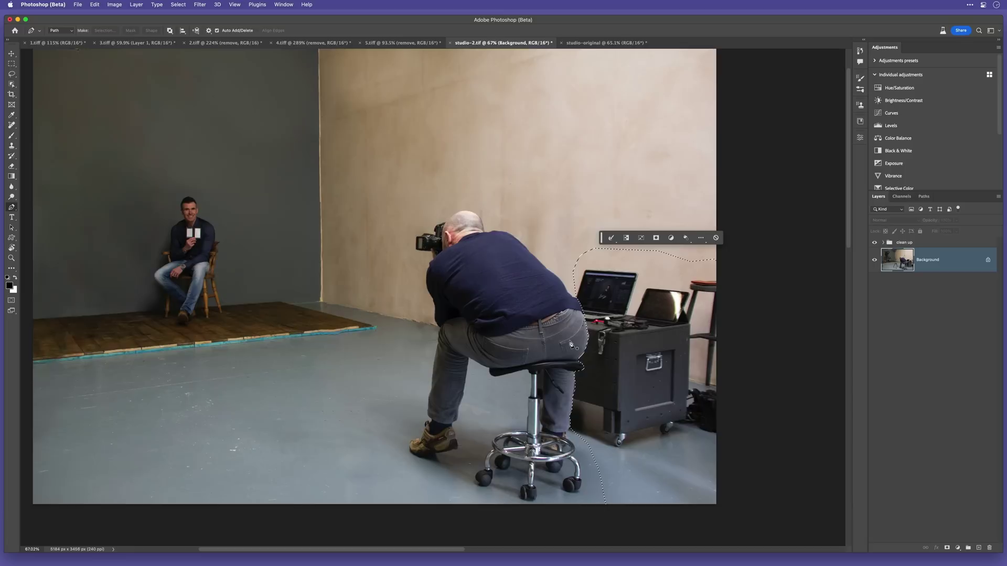
# Step: Try Content-Aware Fill on the selected equipment, limiting the sampling to the wall and floor by subtracting the people and platform, and cancel it
pyautogui.click(94, 5)
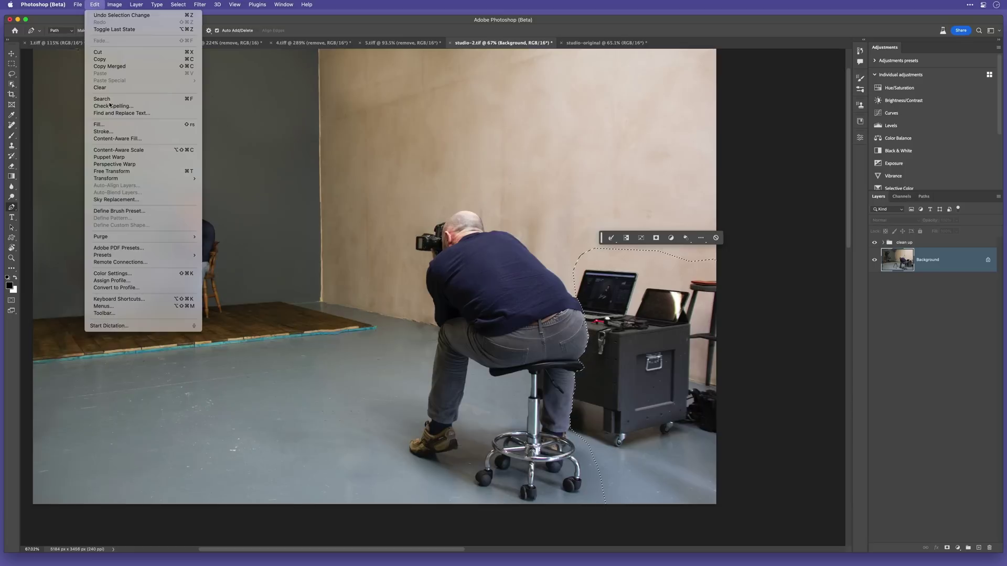
pyautogui.click(114, 140)
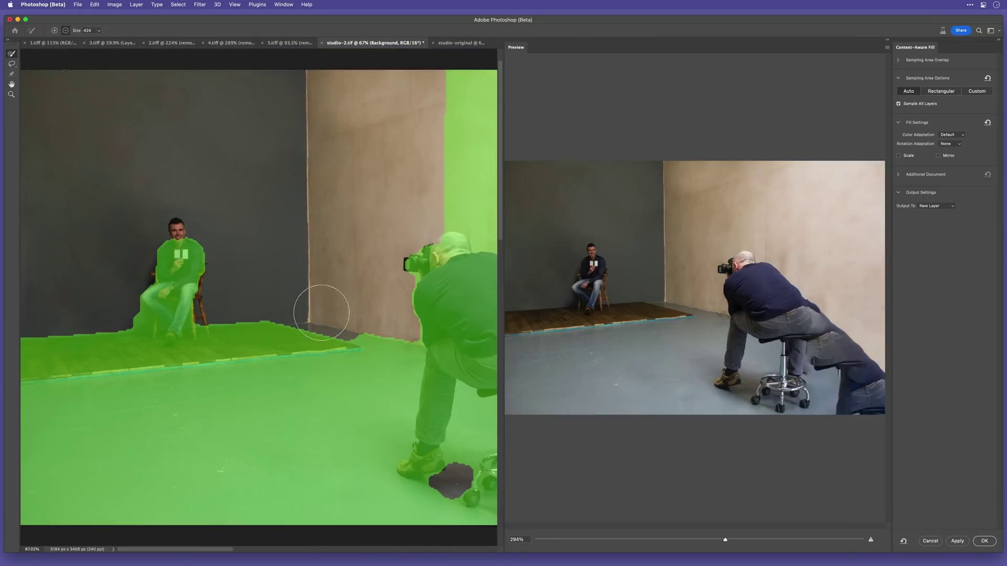
pyautogui.hscroll(5, 321, 313)
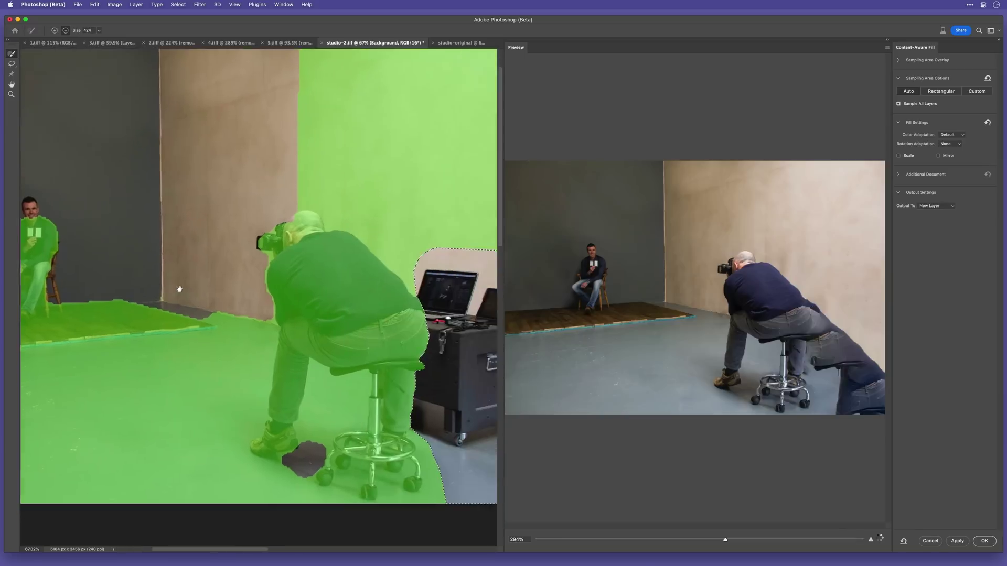
pyautogui.keyDown('alt'); pyautogui.keyDown('super'); pyautogui.click(296, 317); pyautogui.keyUp('super'); pyautogui.keyUp('alt')
pyautogui.keyDown('alt'); pyautogui.keyDown('super'); pyautogui.click(296, 317); pyautogui.keyUp('super'); pyautogui.keyUp('alt')
pyautogui.moveTo(294, 272)
pyautogui.mouseDown()
pyautogui.moveTo(283, 347)
pyautogui.moveTo(313, 372)
pyautogui.moveTo(155, 328)
pyautogui.moveTo(94, 330)
pyautogui.mouseUp()
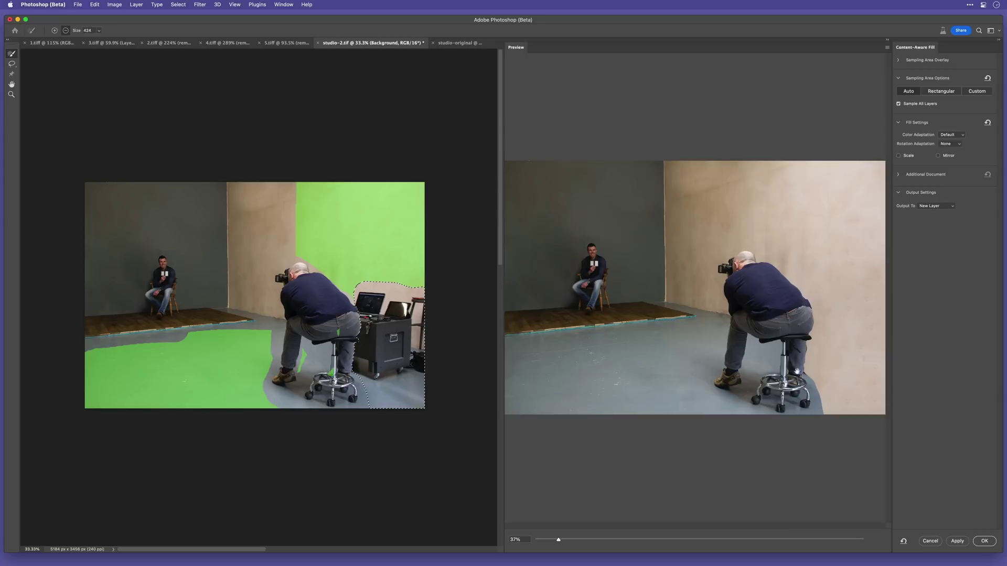
pyautogui.click(920, 541)
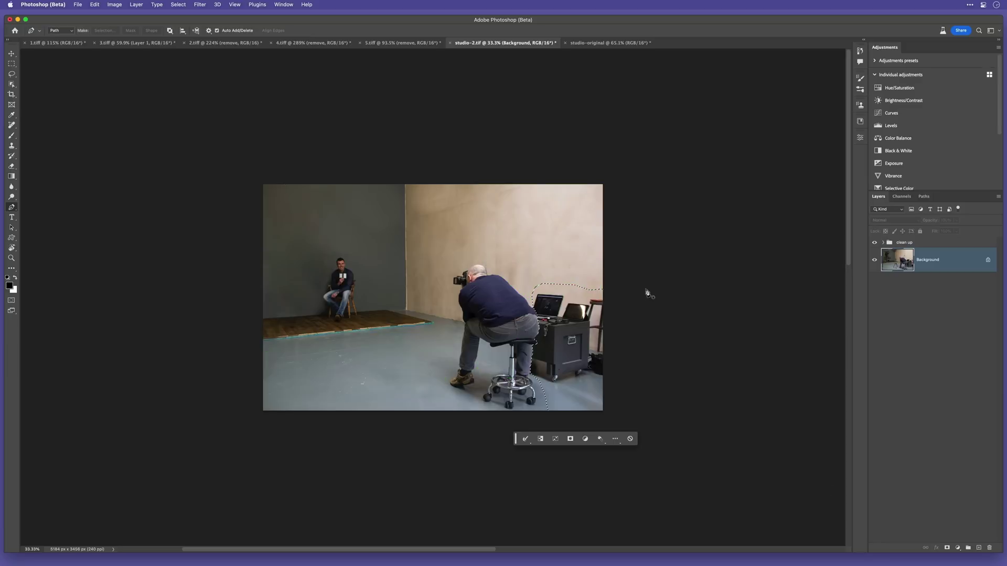
# Step: Trace a smaller Pen path around the laptops, stool and upper part of the case, following the photographer's back, and make it a selection
pyautogui.moveTo(606, 362); pyautogui.dragTo(623, 375)
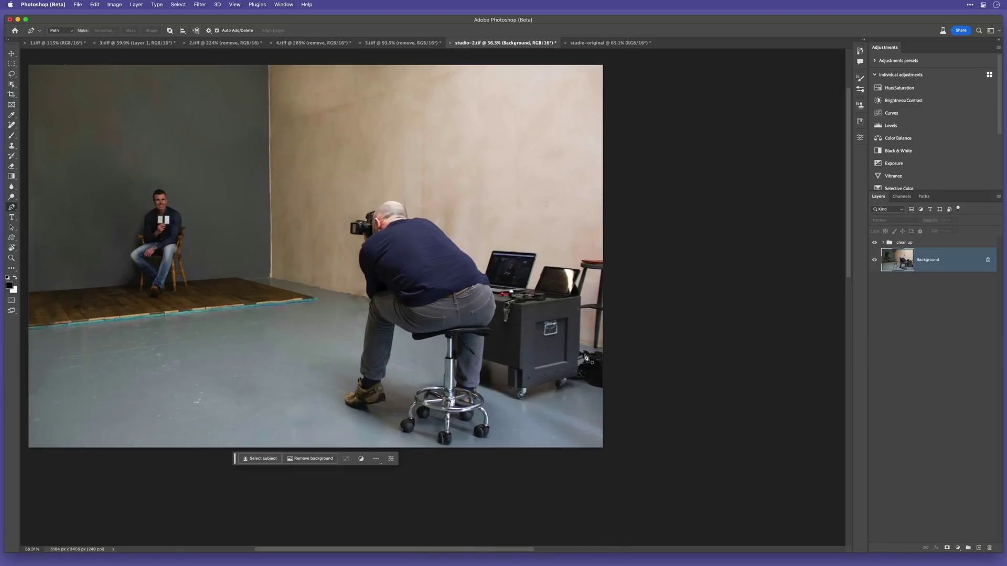
pyautogui.click(607, 350)
pyautogui.click(494, 318)
pyautogui.scroll(5, 494, 318)
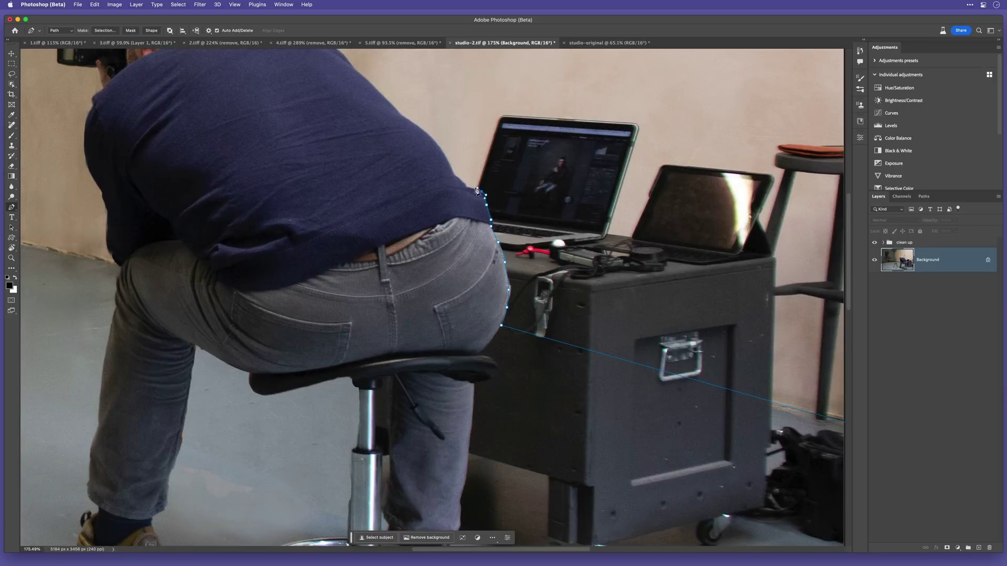
pyautogui.click(462, 127)
pyautogui.click(483, 87)
pyautogui.moveTo(539, 203); pyautogui.dragTo(514, 203)
pyautogui.click(556, 137)
pyautogui.click(613, 135)
pyautogui.click(675, 142)
pyautogui.click(702, 165)
pyautogui.click(706, 233)
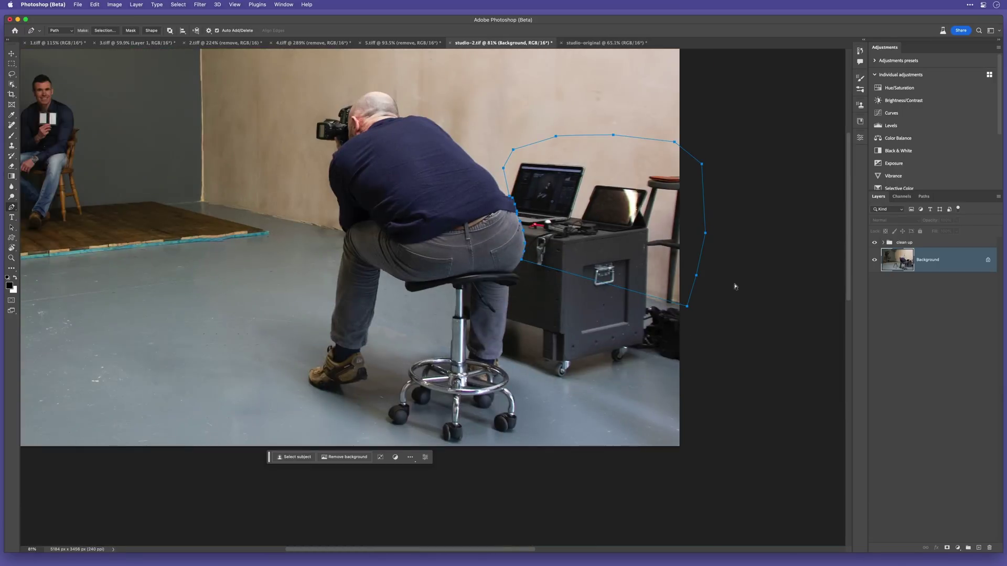
pyautogui.press('super+Return')
# Step: Soften the selection edge in Quick Mask mode with a Gaussian Blur of 1 pixel radius, and return to the normal selection
pyautogui.hscroll(-3, 735, 286)
pyautogui.scroll(2, 736, 286)
pyautogui.moveTo(590, 286); pyautogui.dragTo(576, 286)
pyautogui.moveTo(629, 307); pyautogui.dragTo(588, 299)
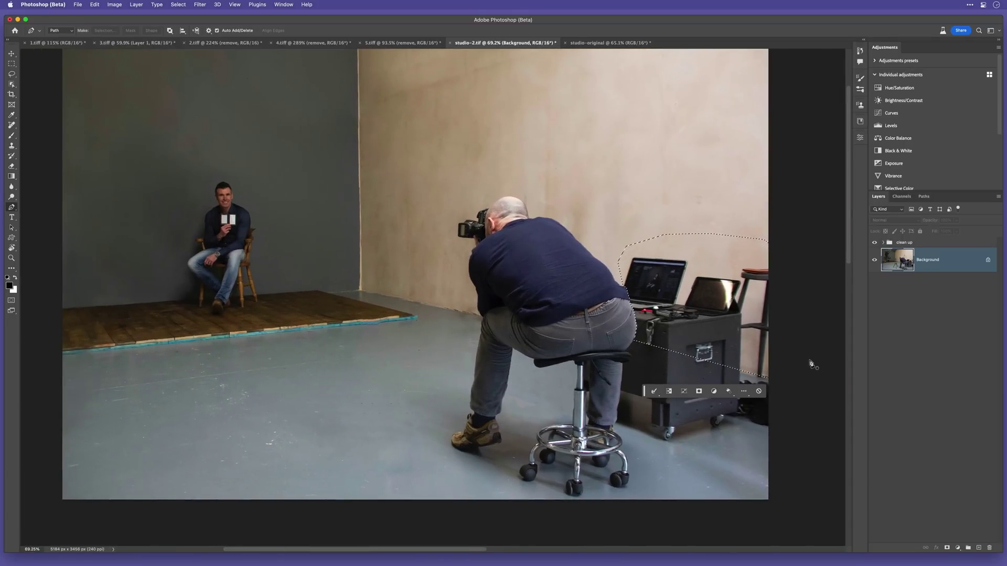
pyautogui.press('q')
pyautogui.scroll(5, 679, 299)
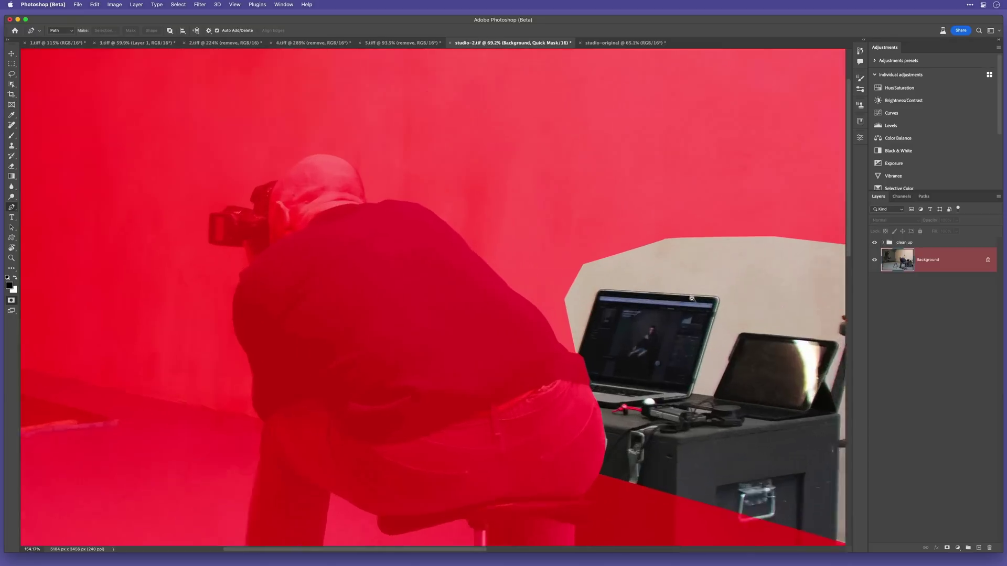
pyautogui.click(200, 5)
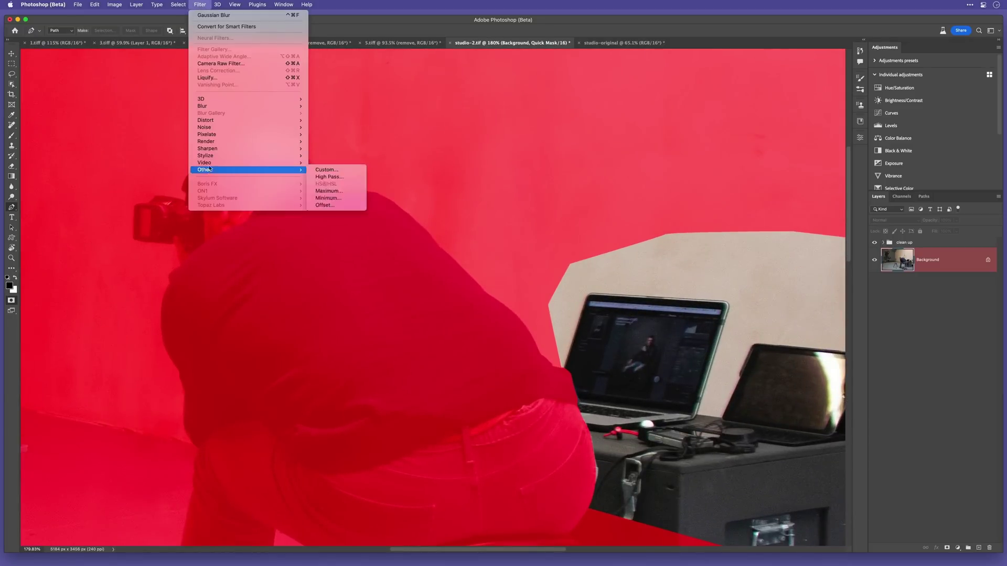
pyautogui.moveTo(210, 107)
pyautogui.click(332, 141)
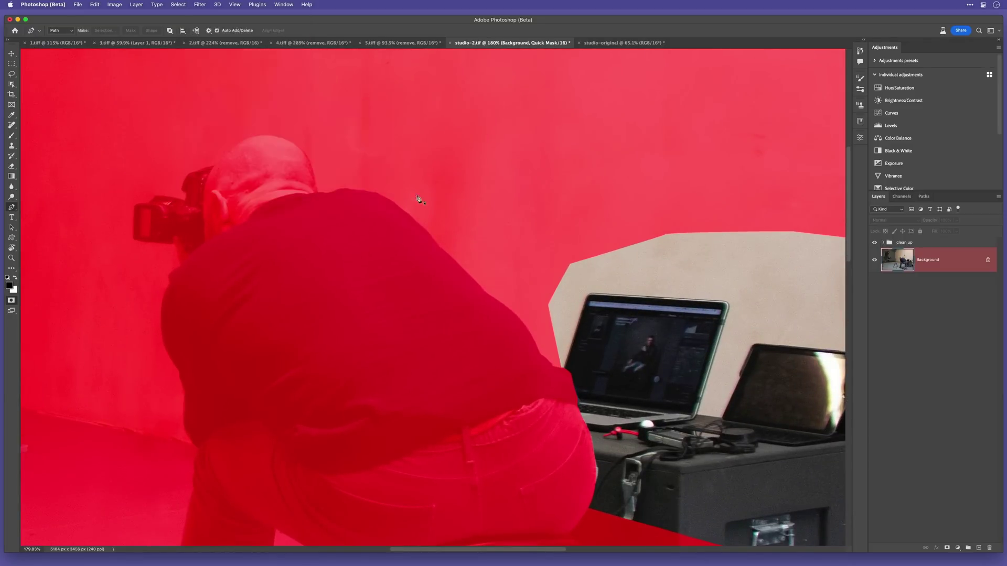
pyautogui.write('1')
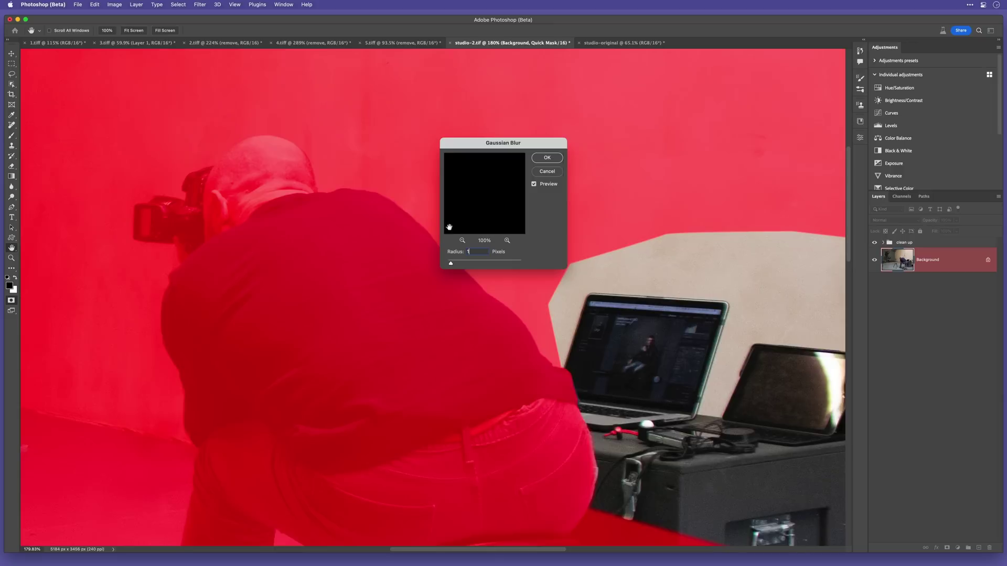
pyautogui.click(546, 157)
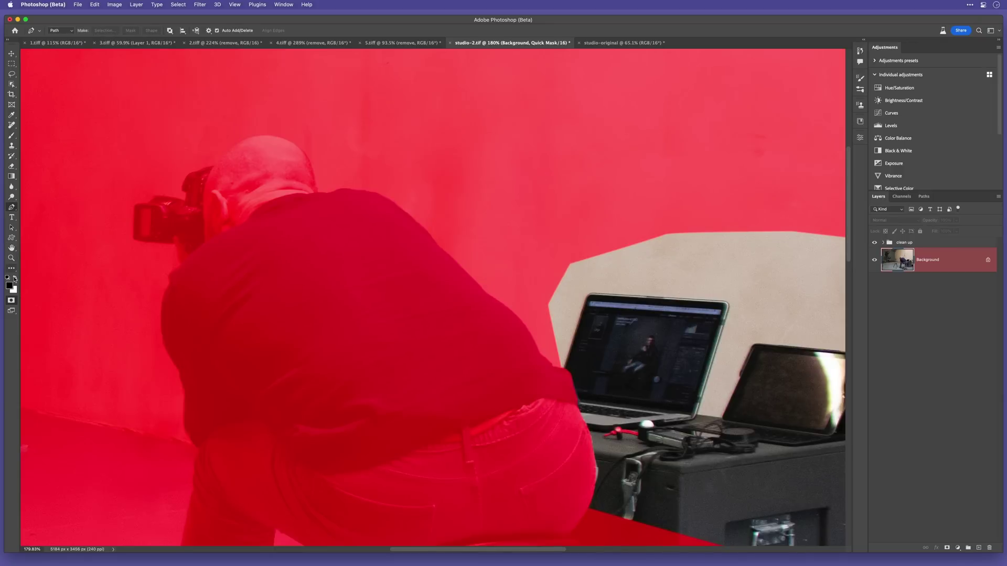
pyautogui.click(11, 301)
# Step: Start Content-Aware Fill on the softened selection and frame the whole equipment area in the workspace
pyautogui.scroll(-5, 509, 295)
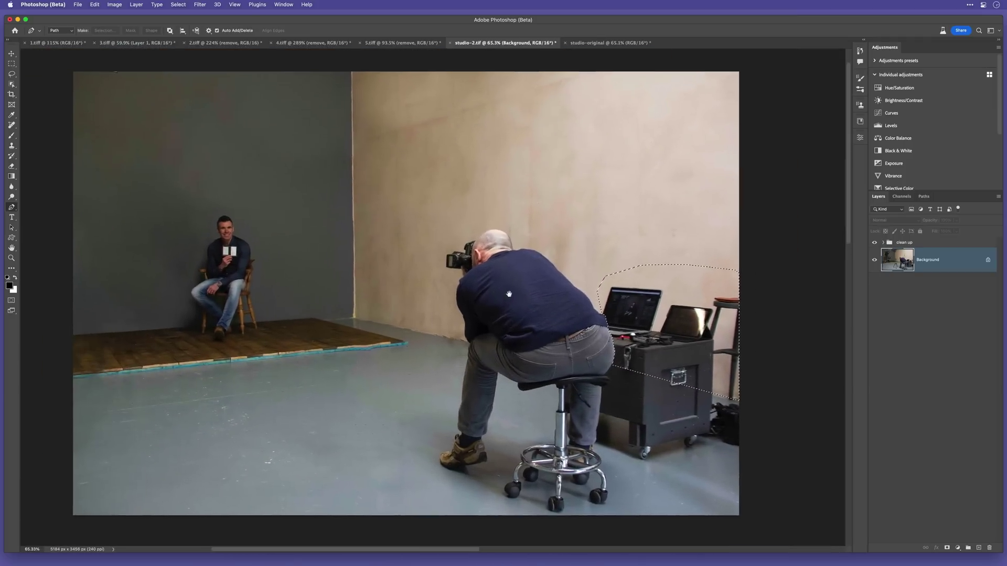
pyautogui.click(94, 4)
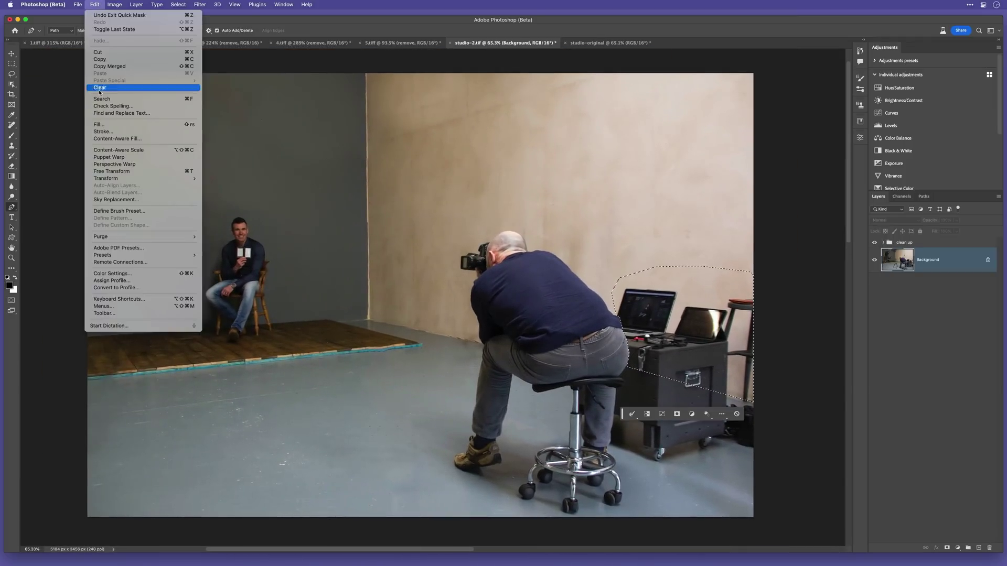
pyautogui.click(109, 139)
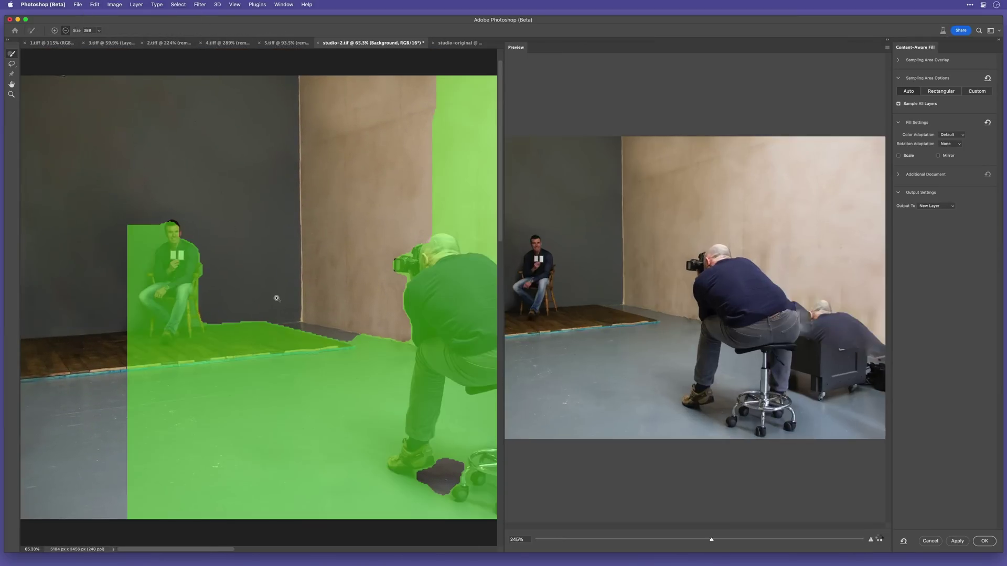
pyautogui.keyDown('super'); pyautogui.click(276, 299); pyautogui.keyUp('super')
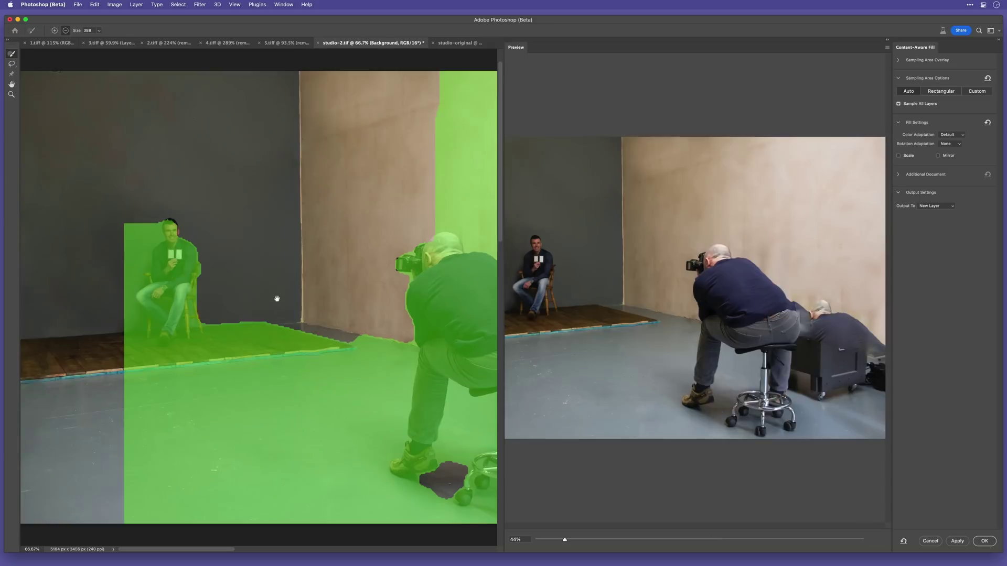
pyautogui.keyDown('alt'); pyautogui.click(278, 299); pyautogui.keyUp('alt')
pyautogui.keyDown('alt'); pyautogui.click(278, 300); pyautogui.keyUp('alt')
pyautogui.moveTo(315, 300)
pyautogui.mouseDown()
pyautogui.moveTo(223, 289)
pyautogui.moveTo(266, 296)
pyautogui.moveTo(269, 306)
pyautogui.mouseUp()
pyautogui.keyDown('super'); pyautogui.click(282, 306); pyautogui.keyUp('super')
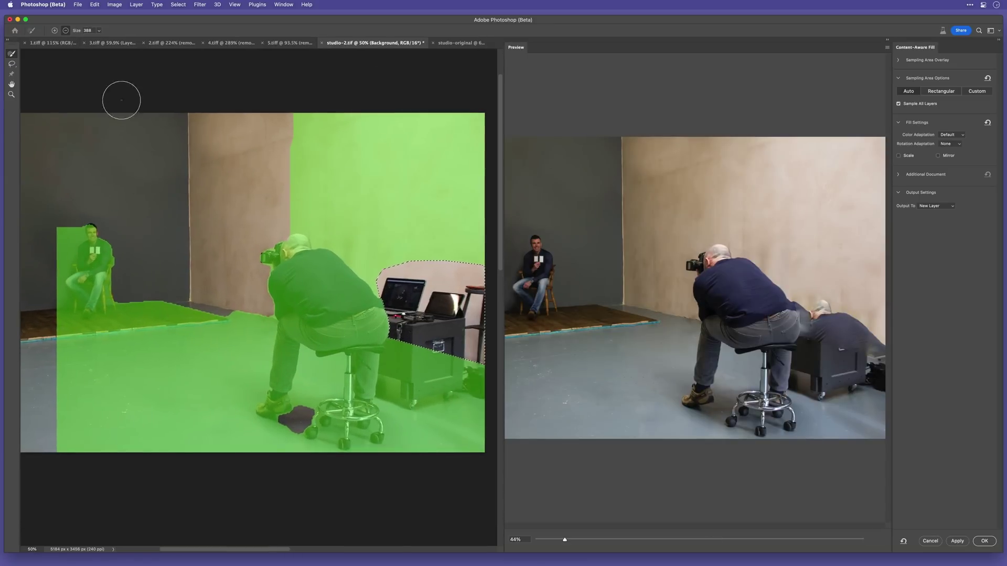
# Step: Subtract the entire automatic sampling area from the photo with a size 900 sampling brush, and dismiss the alert
pyautogui.press(']')
pyautogui.press(']')
pyautogui.press(']')
pyautogui.press(']')
pyautogui.press(']')
pyautogui.press(']')
pyautogui.moveTo(315, 139)
pyautogui.mouseDown()
pyautogui.moveTo(452, 144)
pyautogui.moveTo(472, 371)
pyautogui.moveTo(100, 404)
pyautogui.moveTo(205, 273)
pyautogui.moveTo(294, 336)
pyautogui.mouseUp()
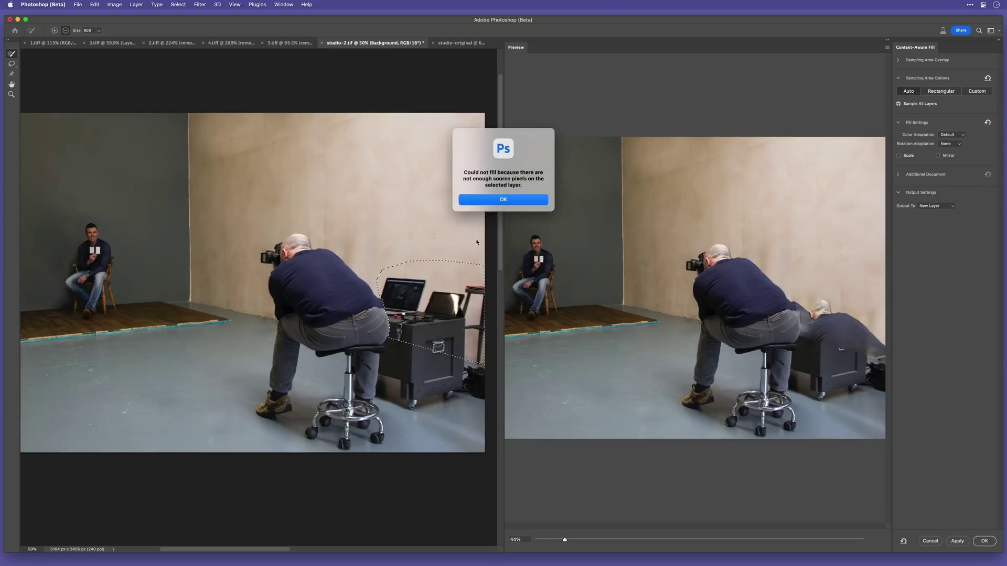
pyautogui.click(505, 200)
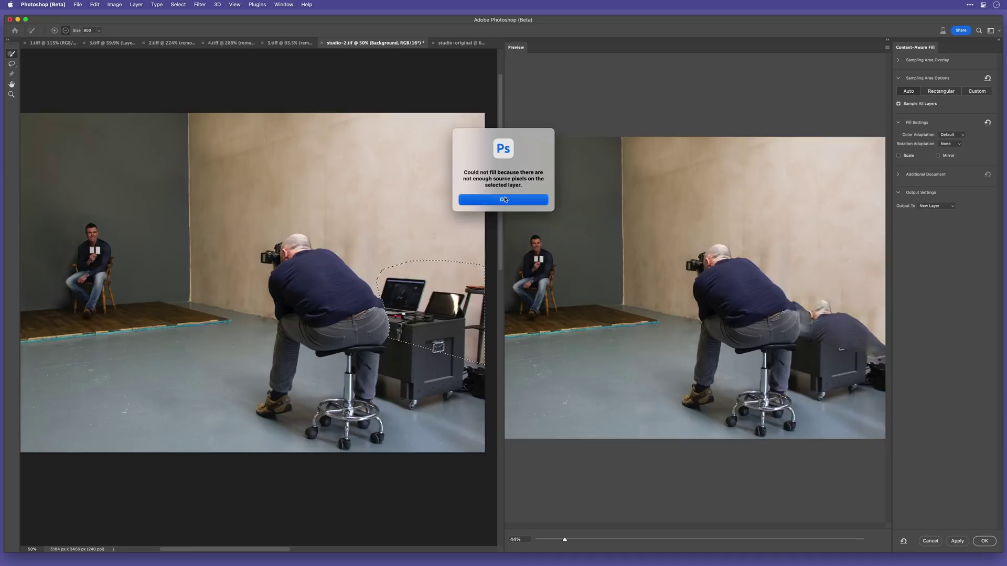
# Step: Paint the clean upper wall above the photographer as the new sampling area with a size 800 brush in add mode
pyautogui.click(54, 30)
pyautogui.press('[')
pyautogui.moveTo(418, 195)
pyautogui.mouseDown()
pyautogui.moveTo(423, 186)
pyautogui.moveTo(382, 173)
pyautogui.moveTo(303, 164)
pyautogui.moveTo(393, 209)
pyautogui.moveTo(434, 171)
pyautogui.moveTo(331, 162)
pyautogui.moveTo(420, 209)
pyautogui.mouseUp()
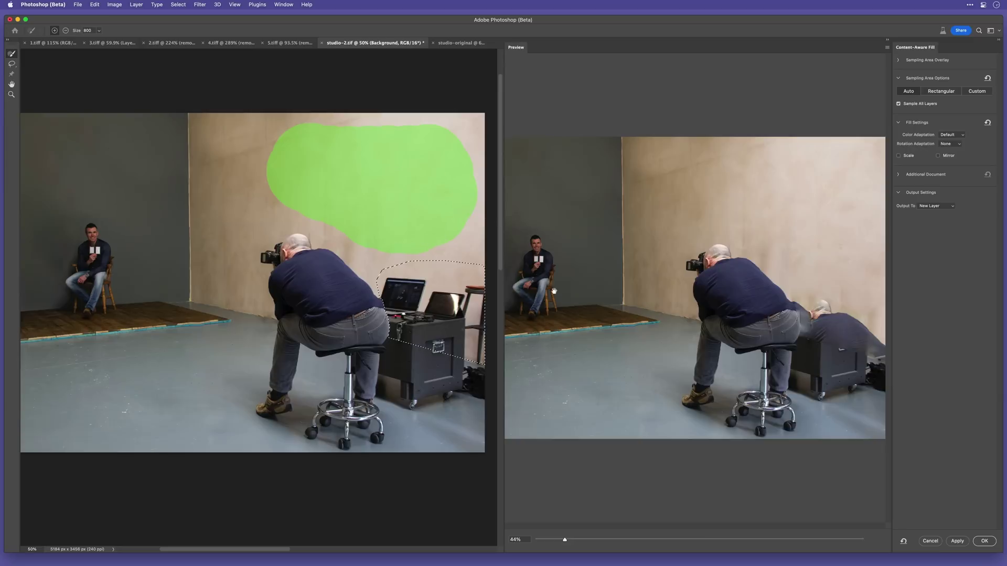
# Step: Try the None and High Color Adaptation settings for the wall fill, and return to Default
pyautogui.click(948, 135)
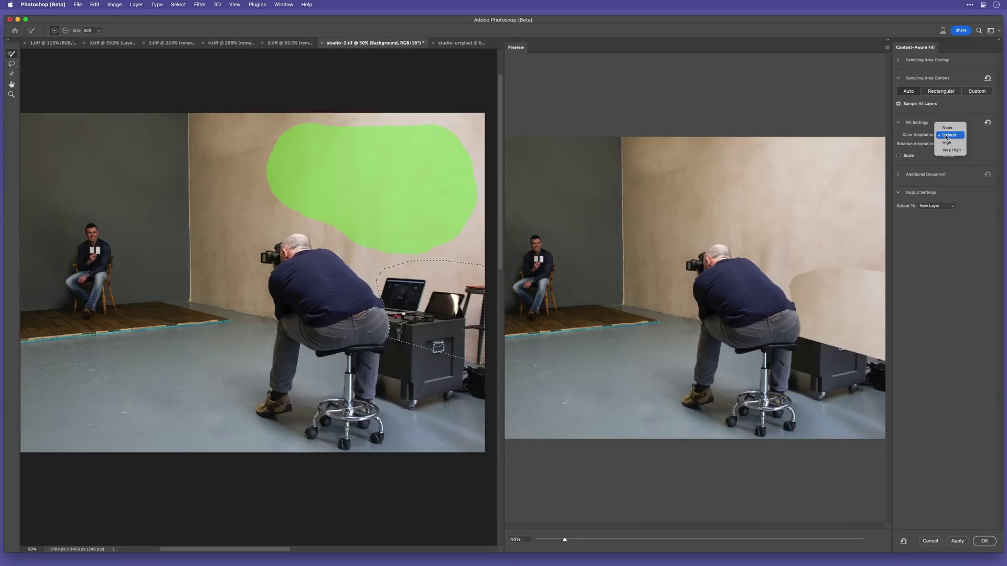
pyautogui.click(947, 128)
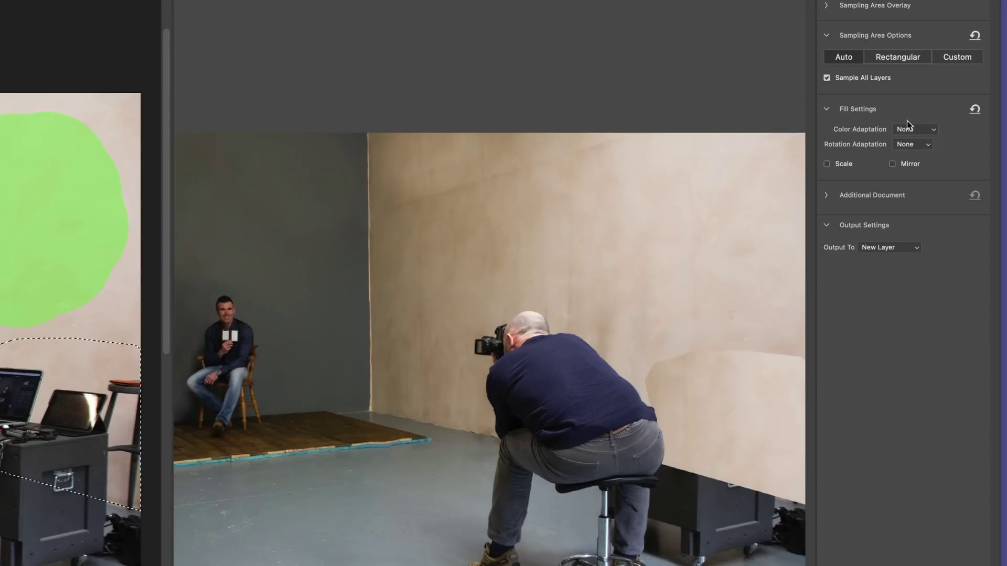
pyautogui.click(910, 128)
pyautogui.click(909, 155)
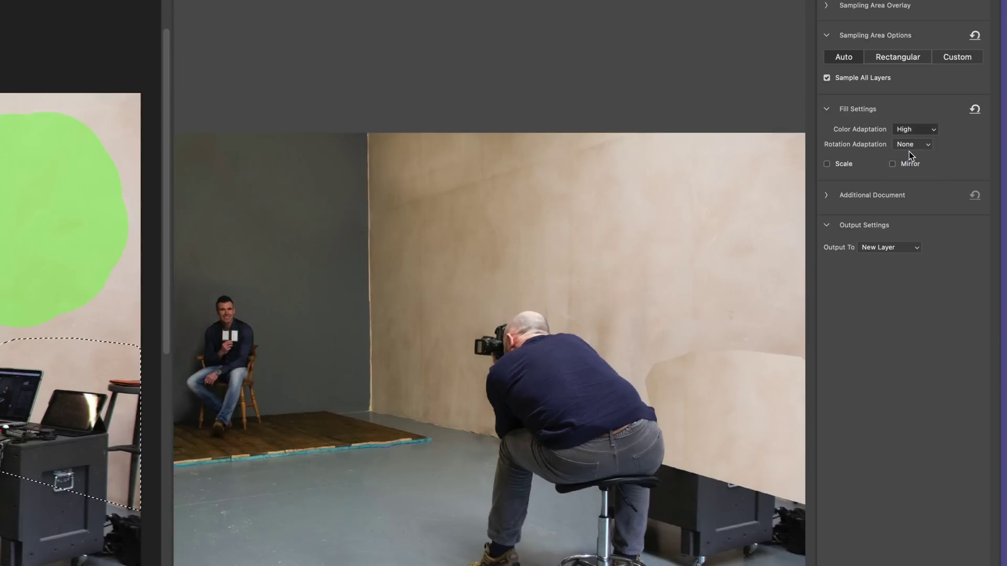
pyautogui.click(907, 129)
pyautogui.click(904, 117)
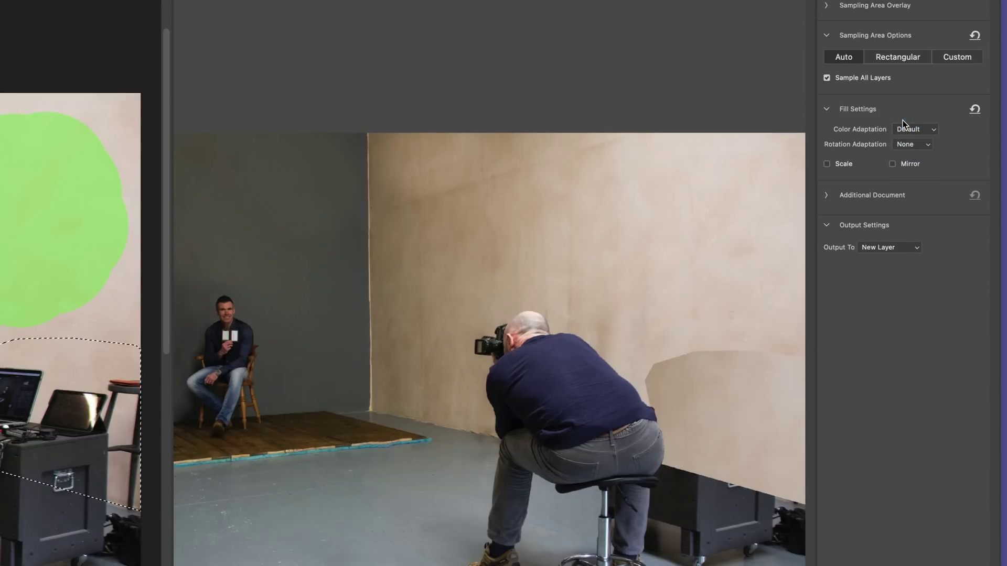
# Step: Keep New Layer as the fill output, apply the Content-Aware Fill and deselect
pyautogui.click(875, 247)
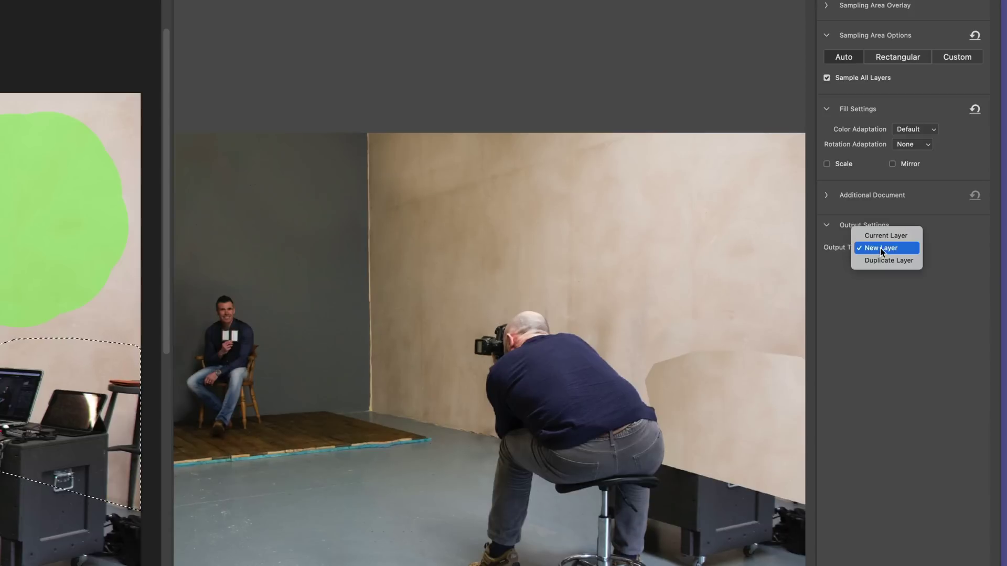
pyautogui.click(886, 247)
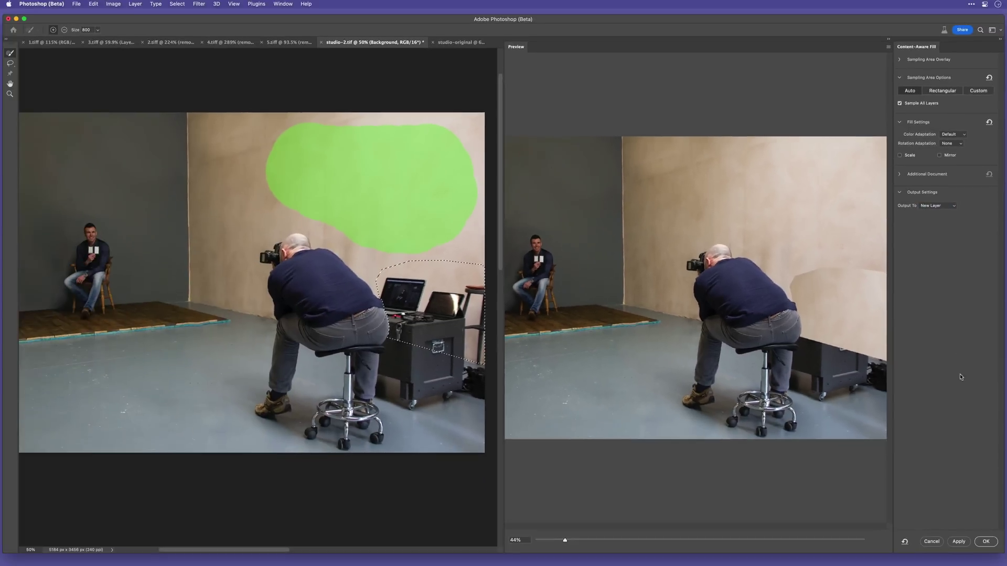
pyautogui.click(985, 542)
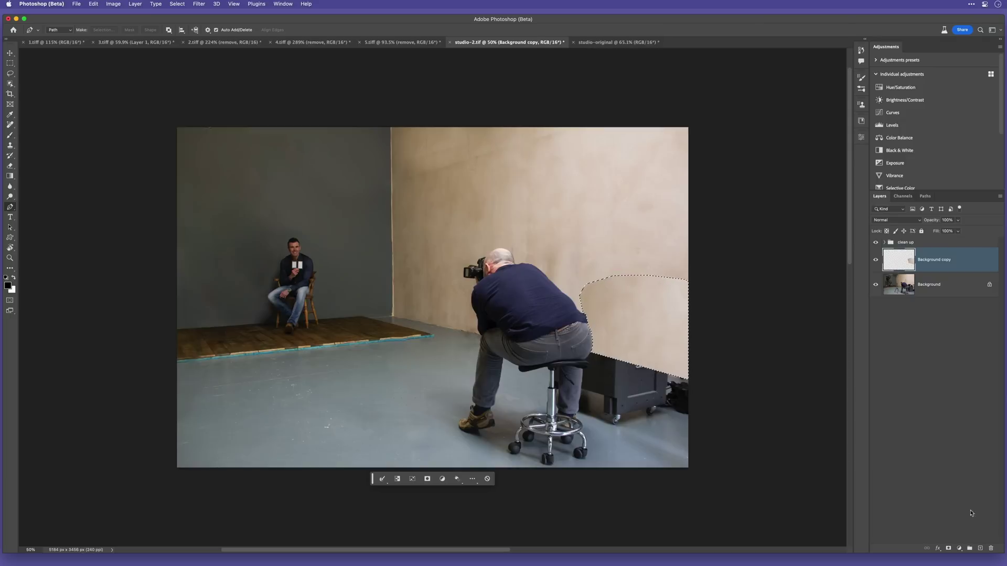
pyautogui.press('super+d')
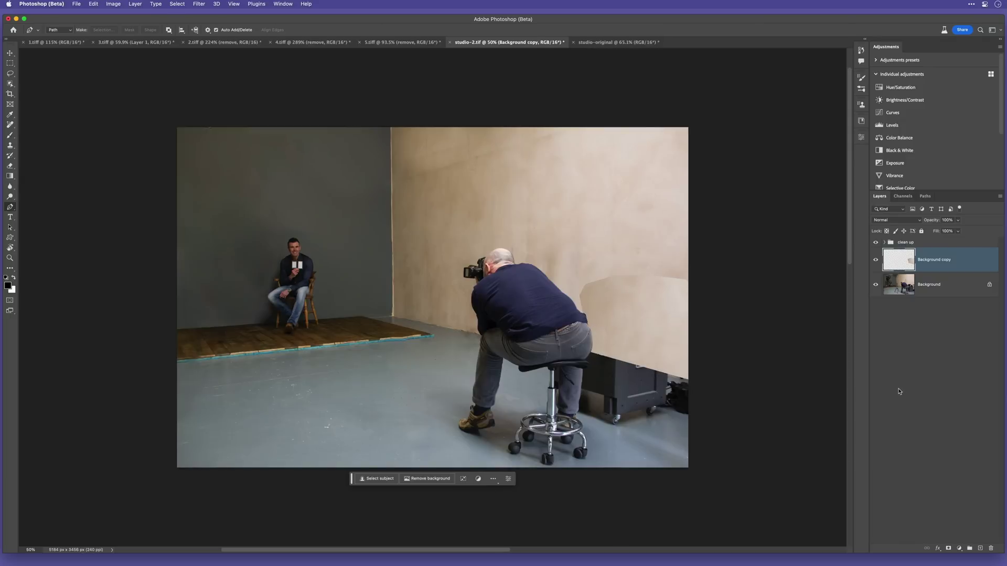
# Step: Sample clean wall with the Clone Stamp and blend the filled patch's edge above the photographer's back
pyautogui.press('s')
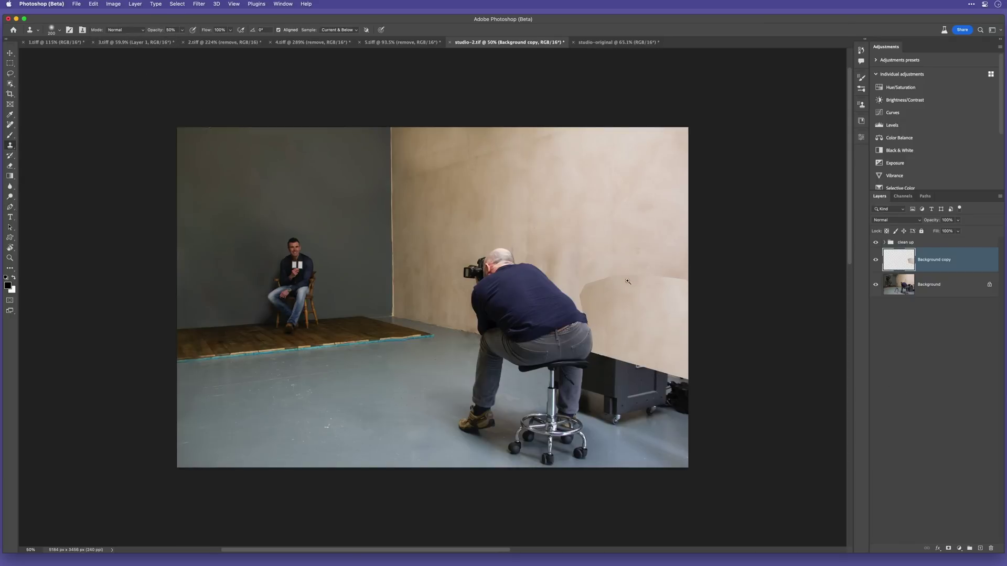
pyautogui.keyDown('super'); pyautogui.click(615, 280); pyautogui.keyUp('super')
pyautogui.keyDown('alt'); pyautogui.click(578, 231); pyautogui.keyUp('alt')
pyautogui.moveTo(574, 279); pyautogui.dragTo(546, 307)
pyautogui.press('[')
pyautogui.press('[')
pyautogui.press('[')
pyautogui.press('[')
pyautogui.press(']')
pyautogui.press(']')
pyautogui.press(']')
pyautogui.press(']')
pyautogui.press(']')
pyautogui.press(']')
pyautogui.press(']')
pyautogui.press(']')
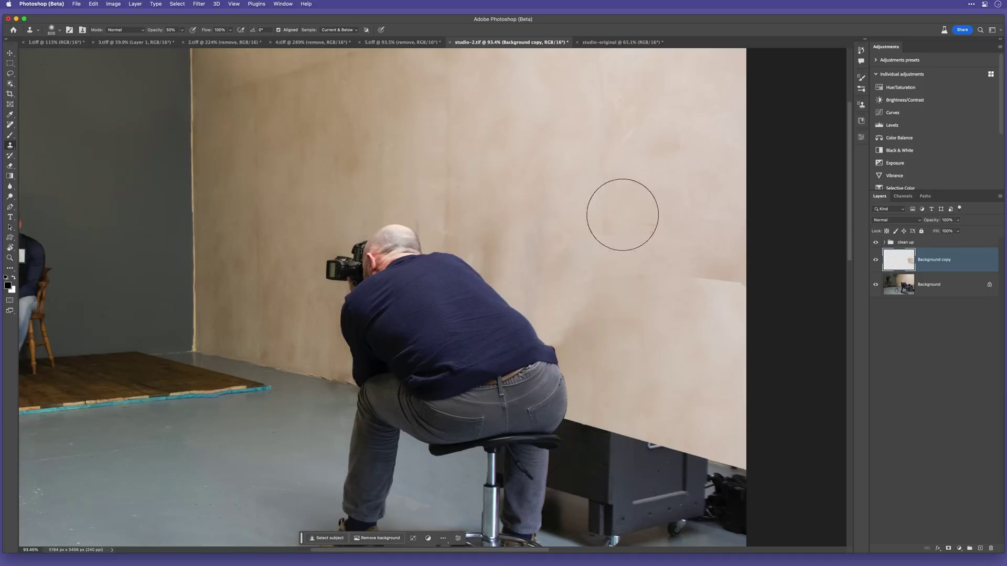
# Step: Resample the wall and clone over the rest of the patch's upper edge, using a smaller brush close to the photographer's back
pyautogui.keyDown('alt'); pyautogui.click(667, 240); pyautogui.keyUp('alt')
pyautogui.press(']')
pyautogui.press(']')
pyautogui.moveTo(664, 263); pyautogui.dragTo(630, 286)
pyautogui.press('[')
pyautogui.press('[')
pyautogui.press('[')
pyautogui.press('[')
pyautogui.press('[')
pyautogui.moveTo(571, 311); pyautogui.dragTo(593, 317)
pyautogui.moveTo(605, 278); pyautogui.dragTo(560, 251)
pyautogui.scroll(3, 640, 359)
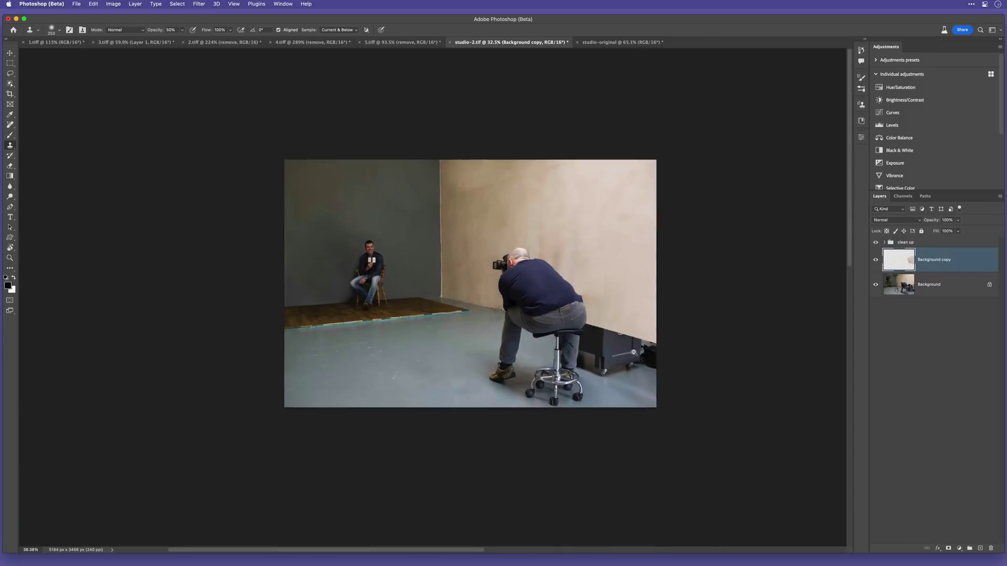
# Step: Trace a Pen path on the Background layer around the remaining case and floor, following the wall base, stool and leg, and make it a selection
pyautogui.click(898, 288)
pyautogui.scroll(4, 629, 344)
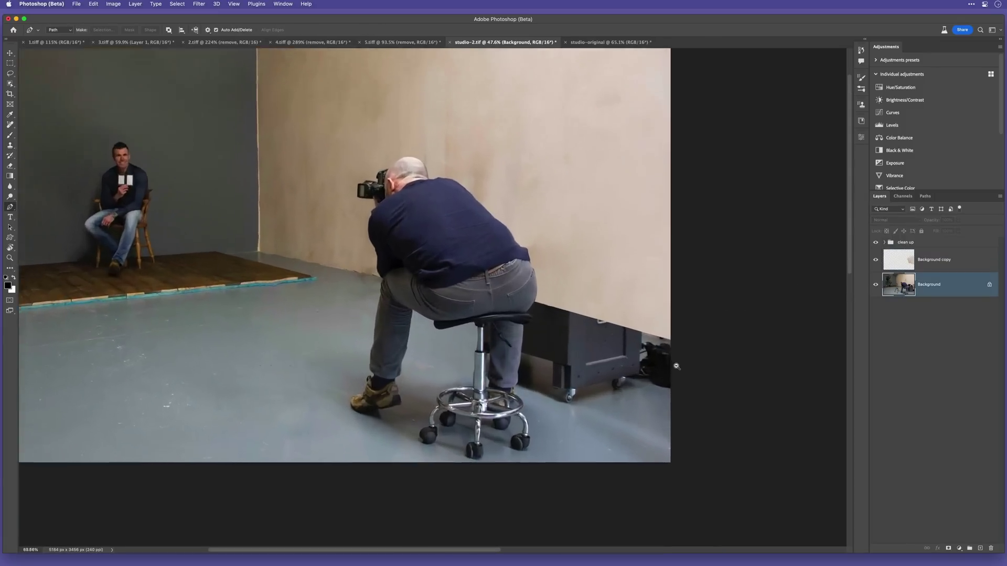
pyautogui.press('p')
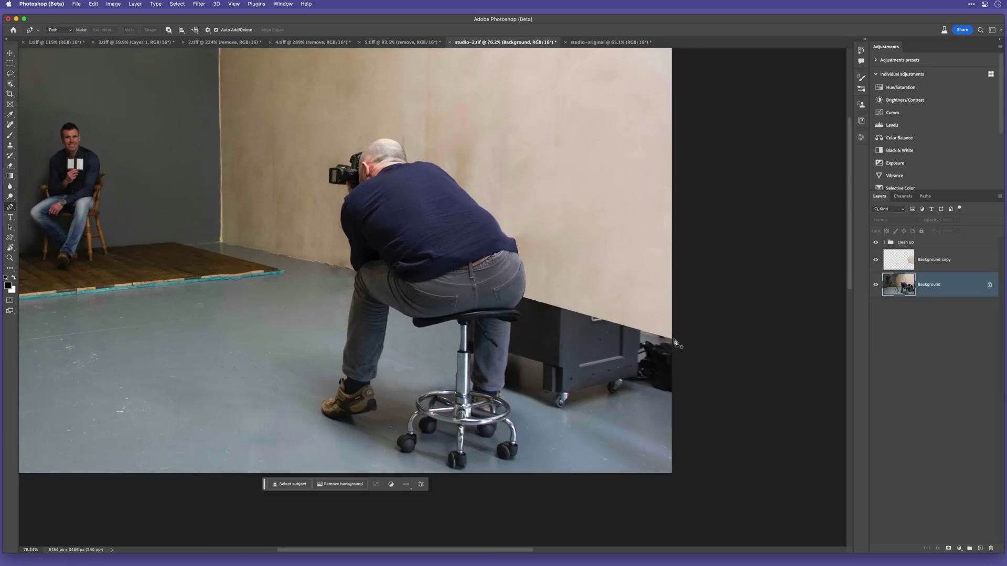
pyautogui.click(523, 296)
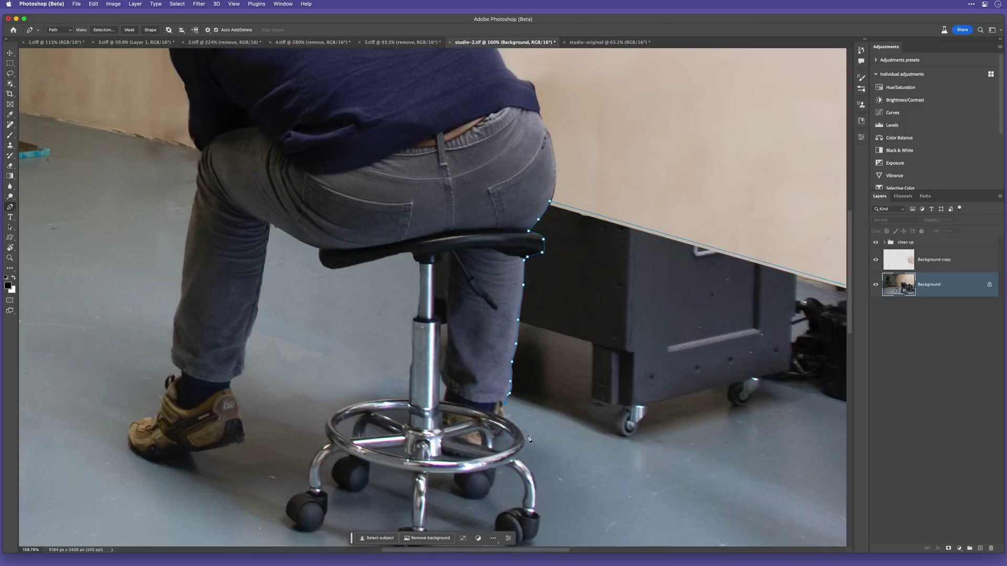
pyautogui.scroll(-8, 583, 464)
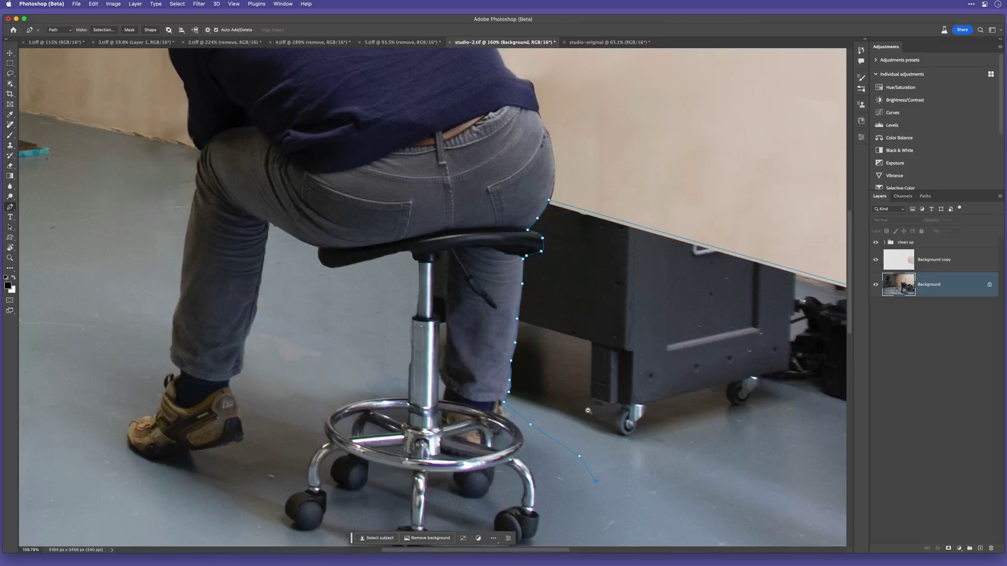
pyautogui.press('super+Return')
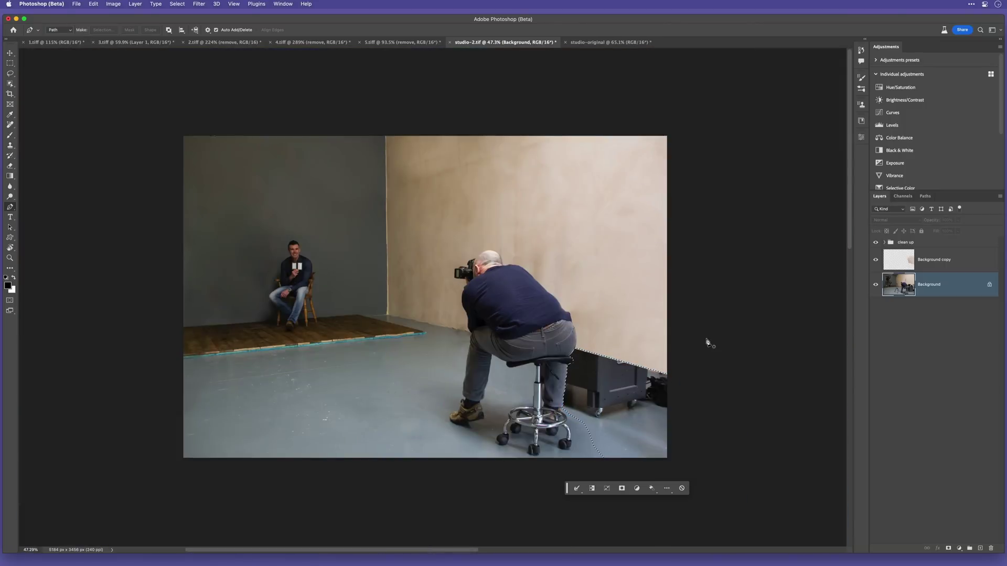
# Step: Start Content-Aware Fill on the case selection and subtract the whole automatic sampling area with a size 1100 brush
pyautogui.click(93, 4)
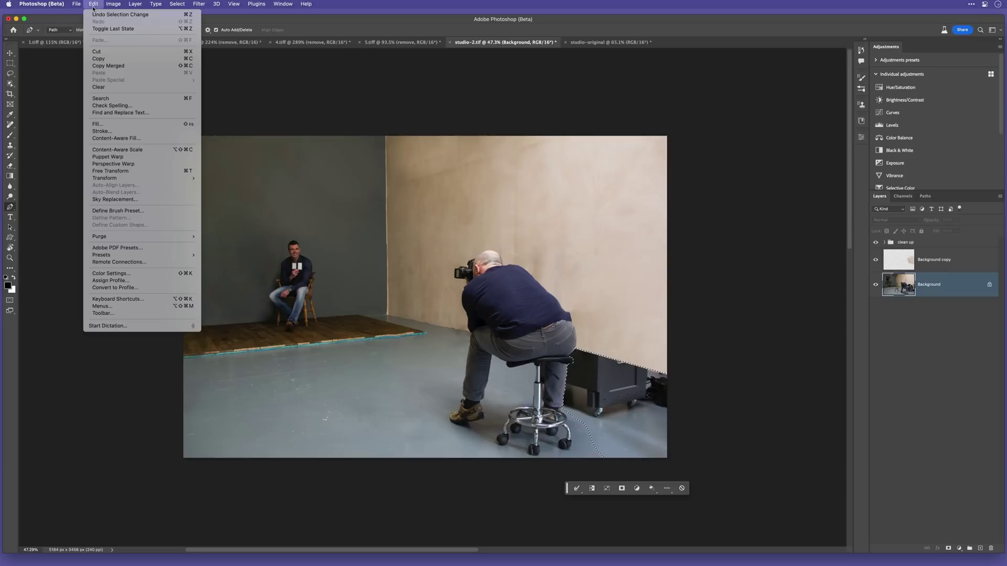
pyautogui.click(114, 138)
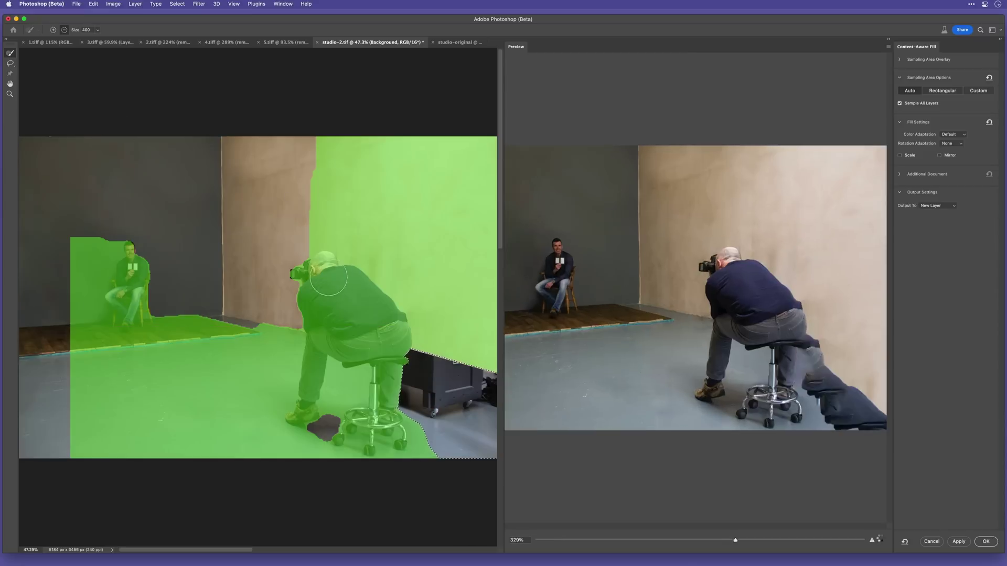
pyautogui.press(']')
pyautogui.press(']')
pyautogui.press(']')
pyautogui.press(']')
pyautogui.press(']')
pyautogui.press(']')
pyautogui.press(']')
pyautogui.moveTo(440, 176)
pyautogui.mouseDown()
pyautogui.moveTo(279, 206)
pyautogui.moveTo(66, 283)
pyautogui.moveTo(173, 336)
pyautogui.mouseUp()
# Step: Paint the open floor as the sampling area, apply the fill to a new layer with Color Adaptation set to None, and deselect
pyautogui.click(53, 30)
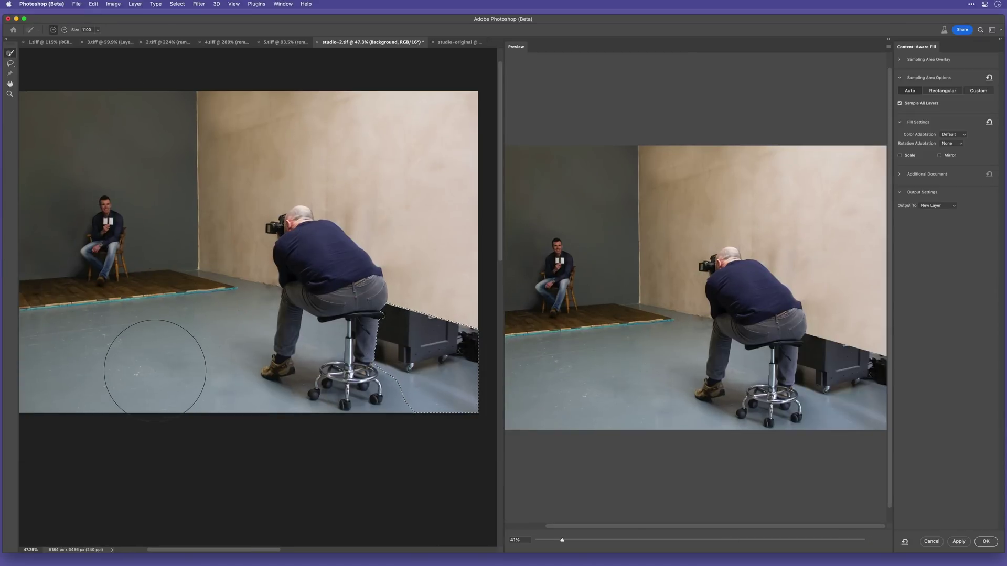
pyautogui.moveTo(152, 363)
pyautogui.mouseDown()
pyautogui.moveTo(111, 376)
pyautogui.moveTo(173, 380)
pyautogui.moveTo(204, 403)
pyautogui.moveTo(202, 382)
pyautogui.moveTo(136, 374)
pyautogui.mouseUp()
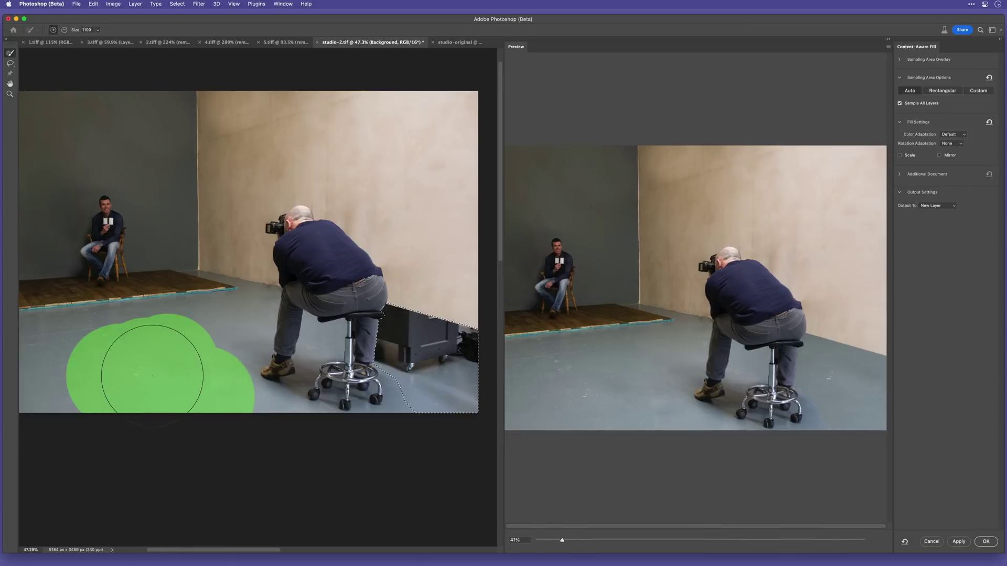
pyautogui.click(951, 134)
pyautogui.click(948, 128)
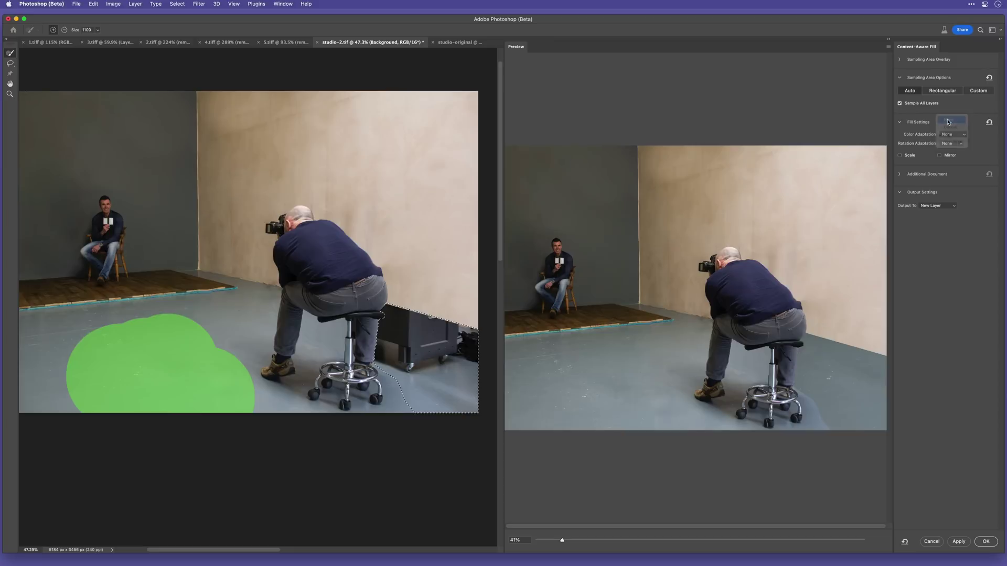
pyautogui.click(985, 542)
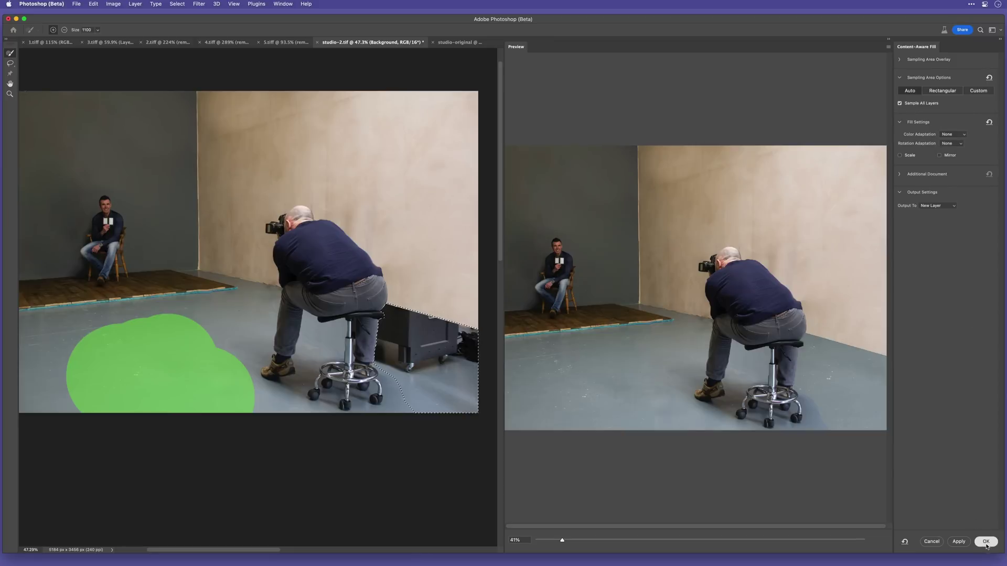
pyautogui.hotkey('ctrl', 'd')
# Step: Touch up the filled floor beside the photographer's stool with a smaller Clone Stamp brush
pyautogui.press('s')
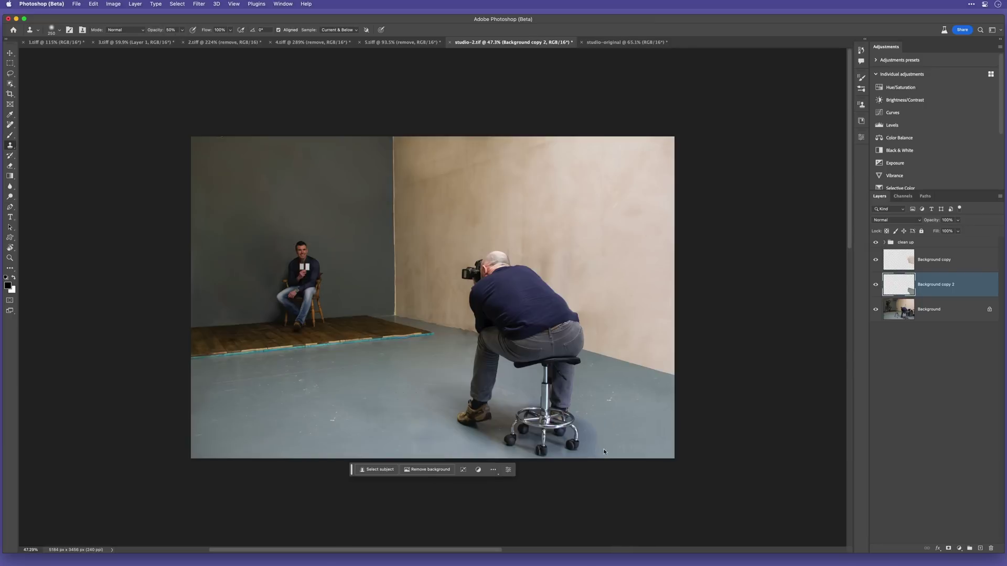
pyautogui.scroll(2, 600, 403)
pyautogui.press('[')
pyautogui.press('[')
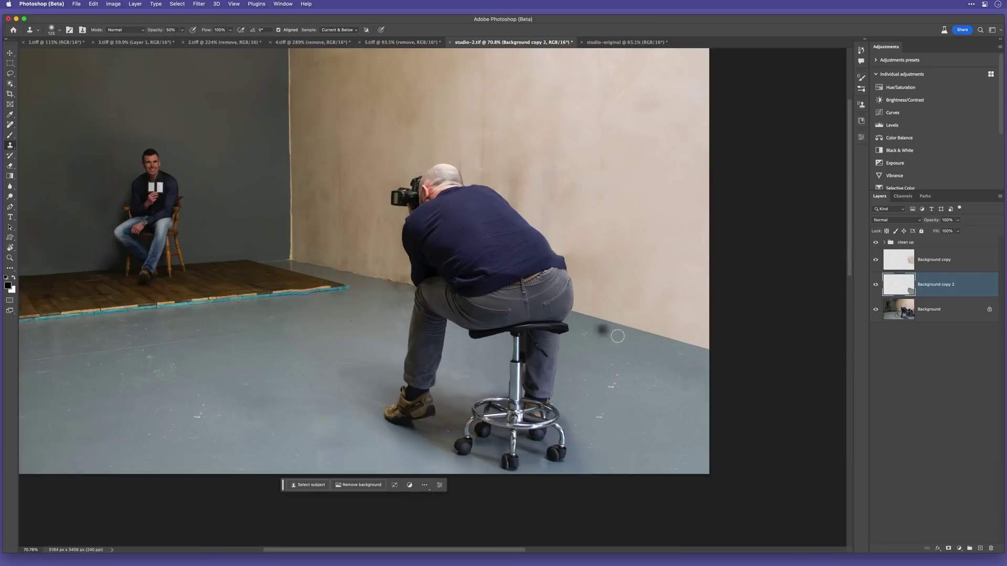
pyautogui.scroll(-2, 618, 336)
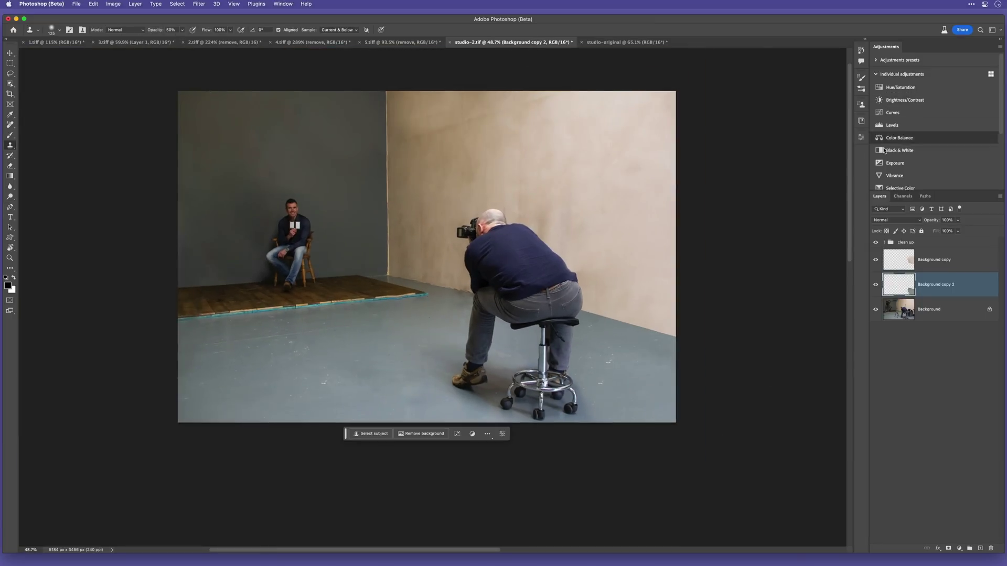
# Step: Add a Levels adjustment clipped to the floor fill layer and choose its Blue channel
pyautogui.click(890, 126)
pyautogui.click(793, 268)
pyautogui.click(787, 175)
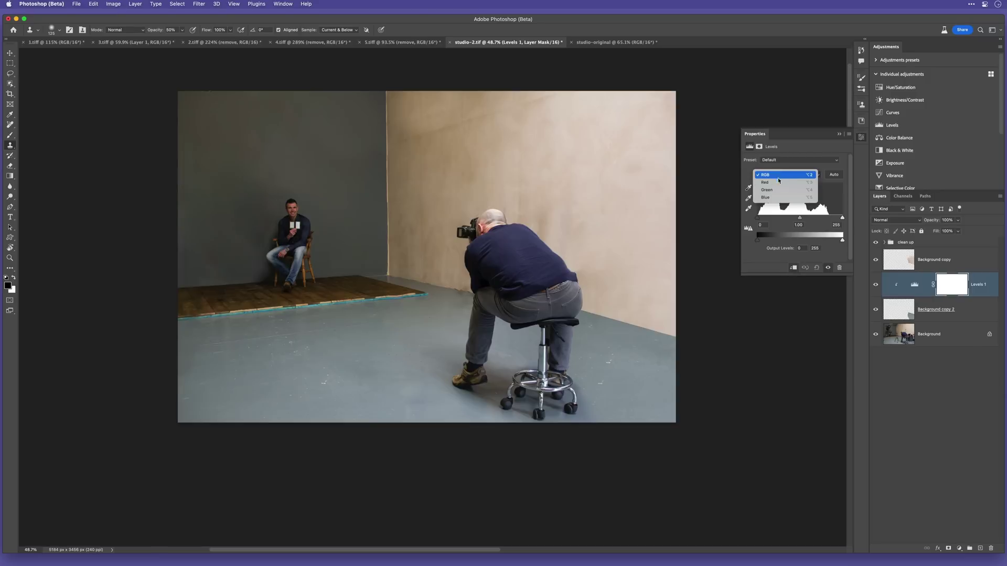
pyautogui.click(781, 204)
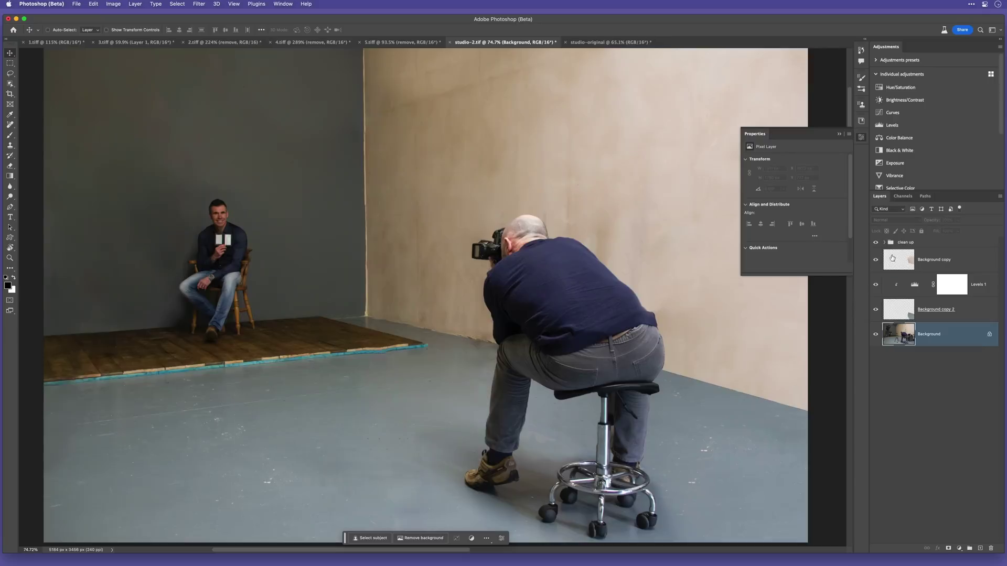
# Step: Stamp all visible layers into a new layer above the clean up group
pyautogui.click(878, 250)
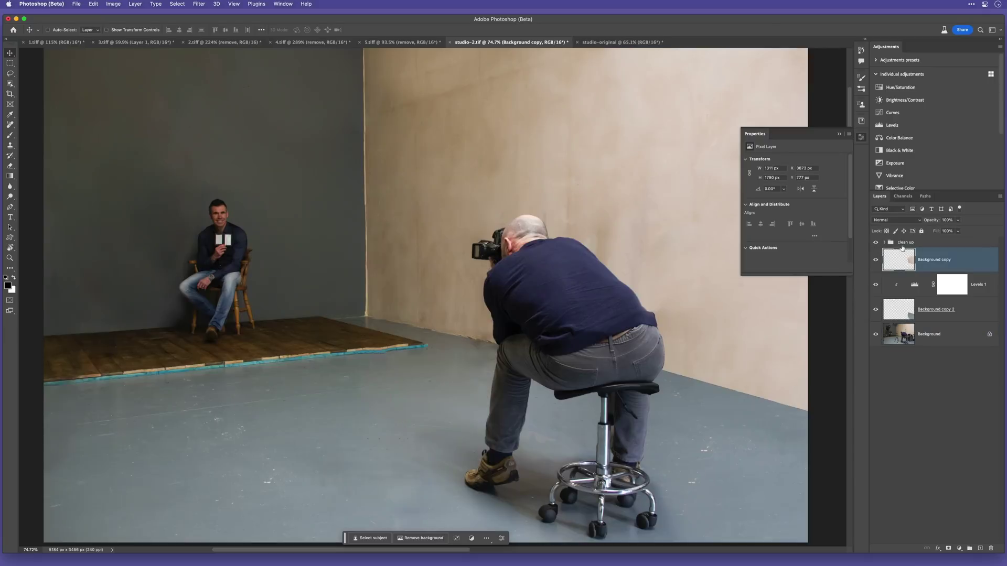
pyautogui.click(939, 242)
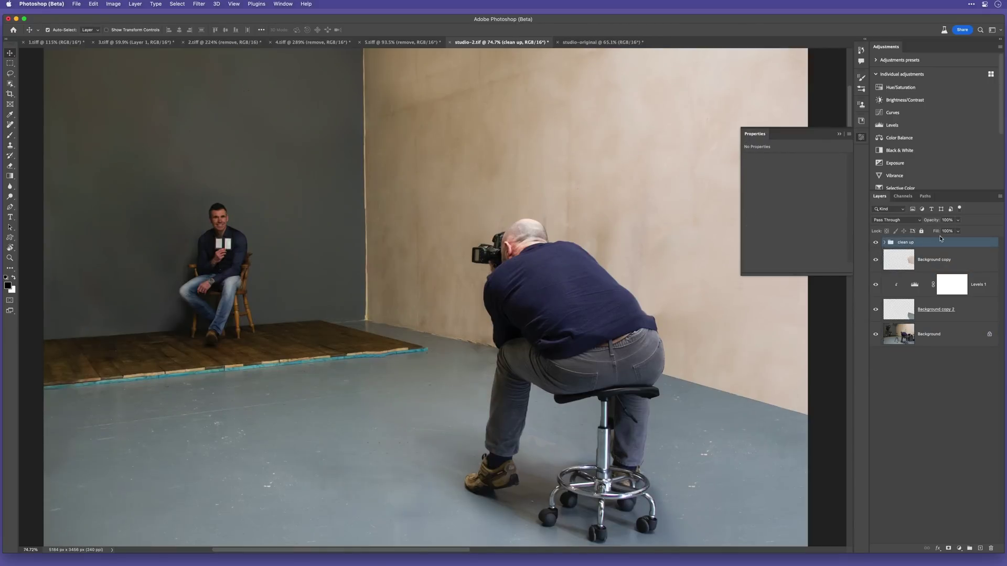
pyautogui.press('super+alt+shift+e')
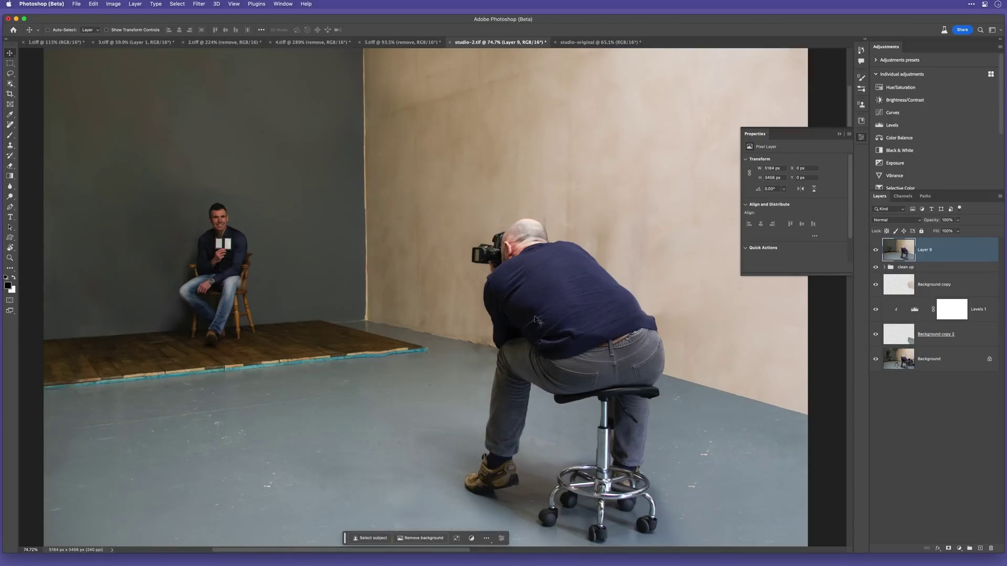
# Step: Lasso the strip of wall base between the wooden platform and the photographer, and copy it to a new layer
pyautogui.press('l')
pyautogui.moveTo(372, 312); pyautogui.dragTo(454, 331)
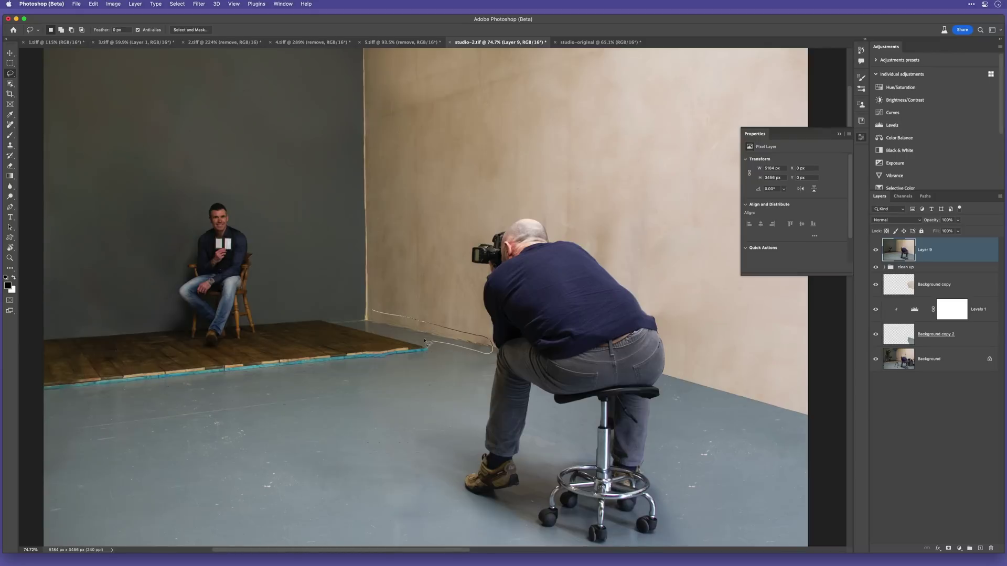
pyautogui.moveTo(380, 310)
pyautogui.mouseDown()
pyautogui.moveTo(652, 391)
pyautogui.moveTo(793, 410)
pyautogui.moveTo(792, 394)
pyautogui.mouseUp()
pyautogui.press('super+j')
# Step: Fit the copied strip with Free Transform along the bare wall base behind the photographer
pyautogui.press('v')
pyautogui.press('super+t')
pyautogui.press('Return')
# Step: Duplicate the strip, extend it along the wall base to the photo's edge, and merge the two strip layers
pyautogui.press('super+j')
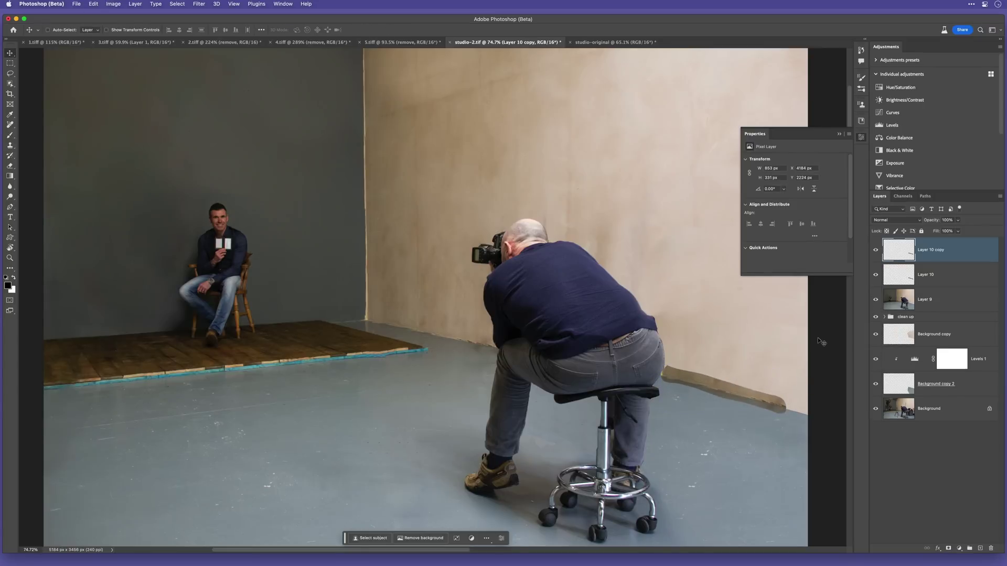
pyautogui.moveTo(697, 382); pyautogui.dragTo(785, 412)
pyautogui.keyDown('shift'); pyautogui.click(899, 278); pyautogui.keyUp('shift')
pyautogui.press('super+e')
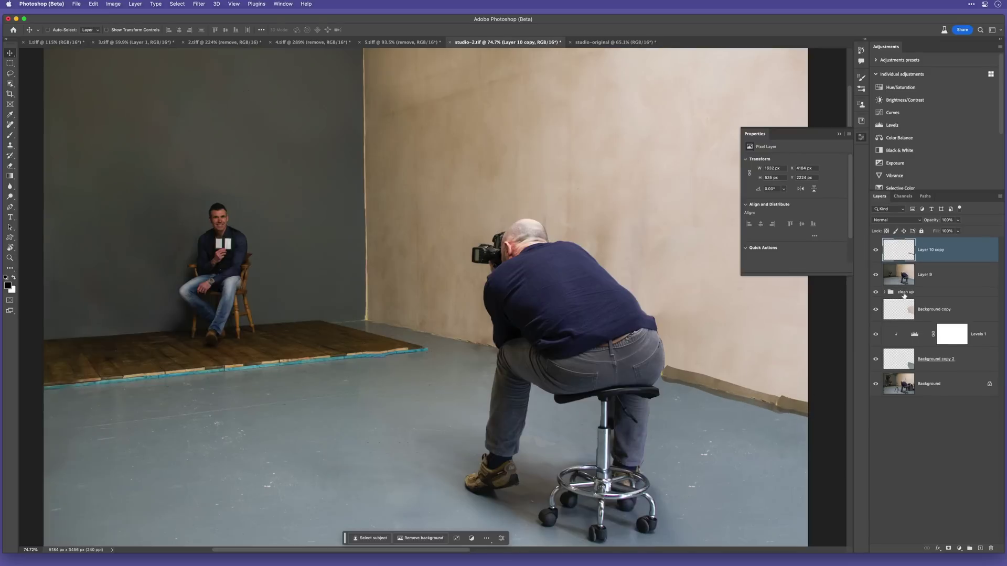
# Step: Brighten the merged strip with Levels, setting the midtone input to about 1.33
pyautogui.press('super+l')
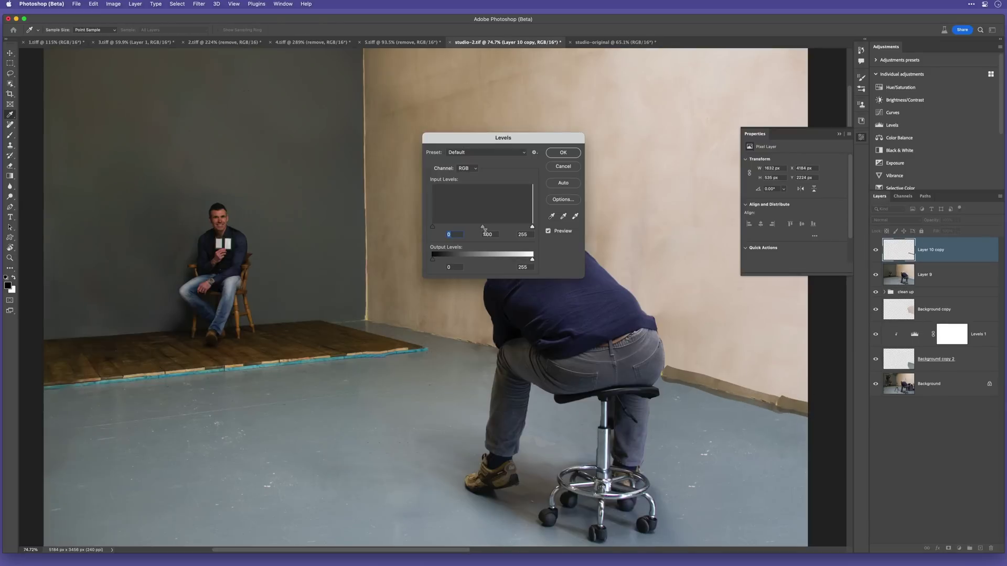
pyautogui.moveTo(477, 226); pyautogui.dragTo(474, 224)
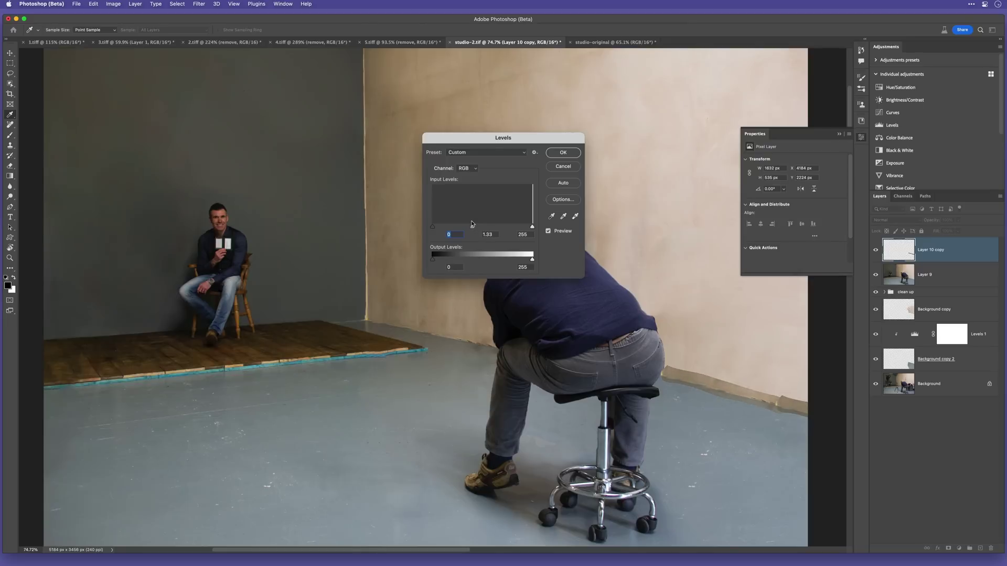
pyautogui.click(563, 152)
# Step: Add a layer mask to the strip and paint out its hard edge along the wall base with a smaller brush
pyautogui.click(948, 548)
pyautogui.press('b')
pyautogui.scroll(5, 695, 359)
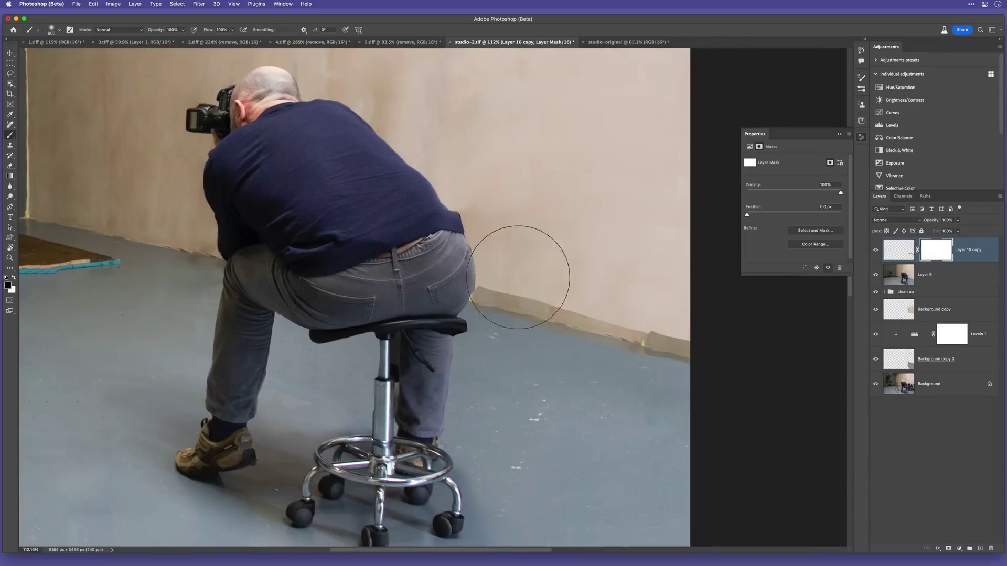
pyautogui.press('[')
pyautogui.press('[')
pyautogui.press('[')
pyautogui.press('[')
pyautogui.press('[')
pyautogui.press('[')
pyautogui.moveTo(478, 297)
pyautogui.mouseDown()
pyautogui.moveTo(576, 315)
pyautogui.moveTo(676, 374)
pyautogui.mouseUp()
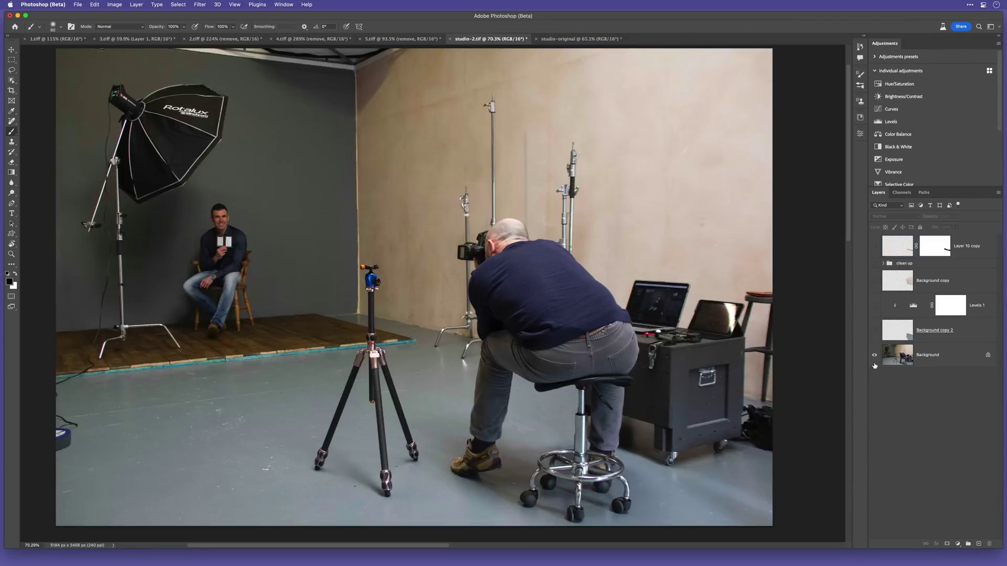
# Step: Compare the cleaned studio photo with the original by showing and hiding all layers above Background
pyautogui.keyDown('alt'); pyautogui.click(874, 364); pyautogui.keyUp('alt')
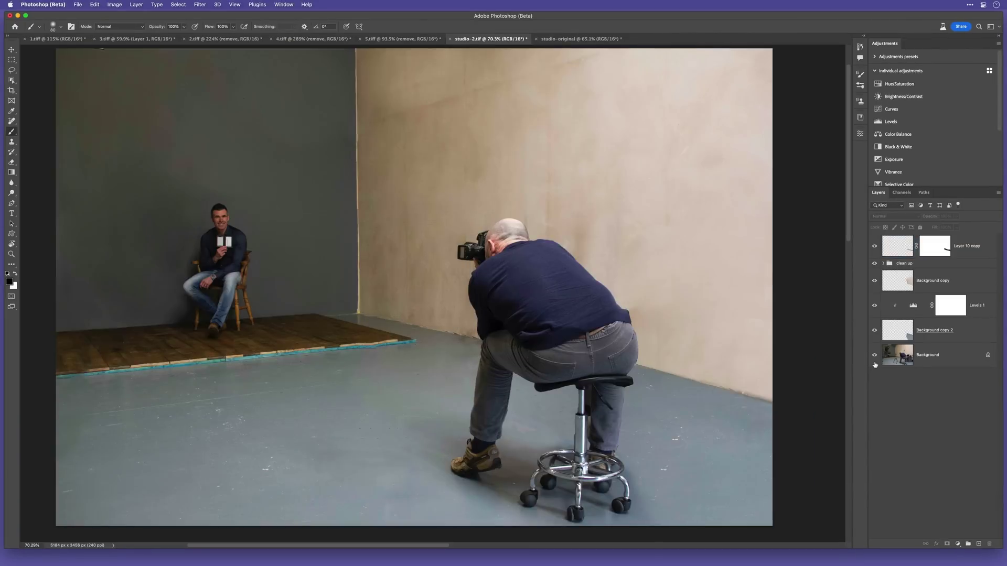
pyautogui.keyDown('alt'); pyautogui.click(875, 356); pyautogui.keyUp('alt')
pyautogui.keyDown('alt'); pyautogui.click(875, 362); pyautogui.keyUp('alt')
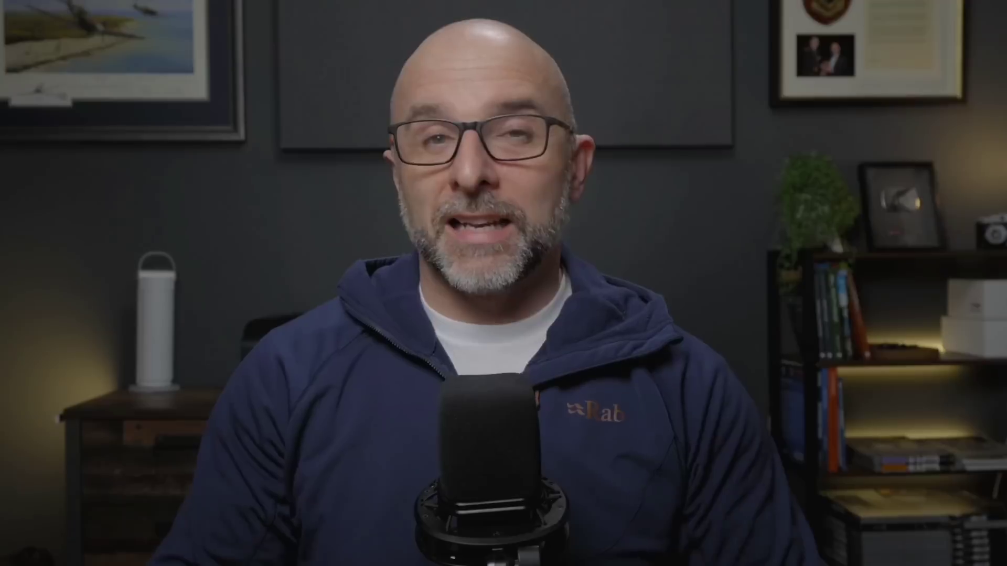